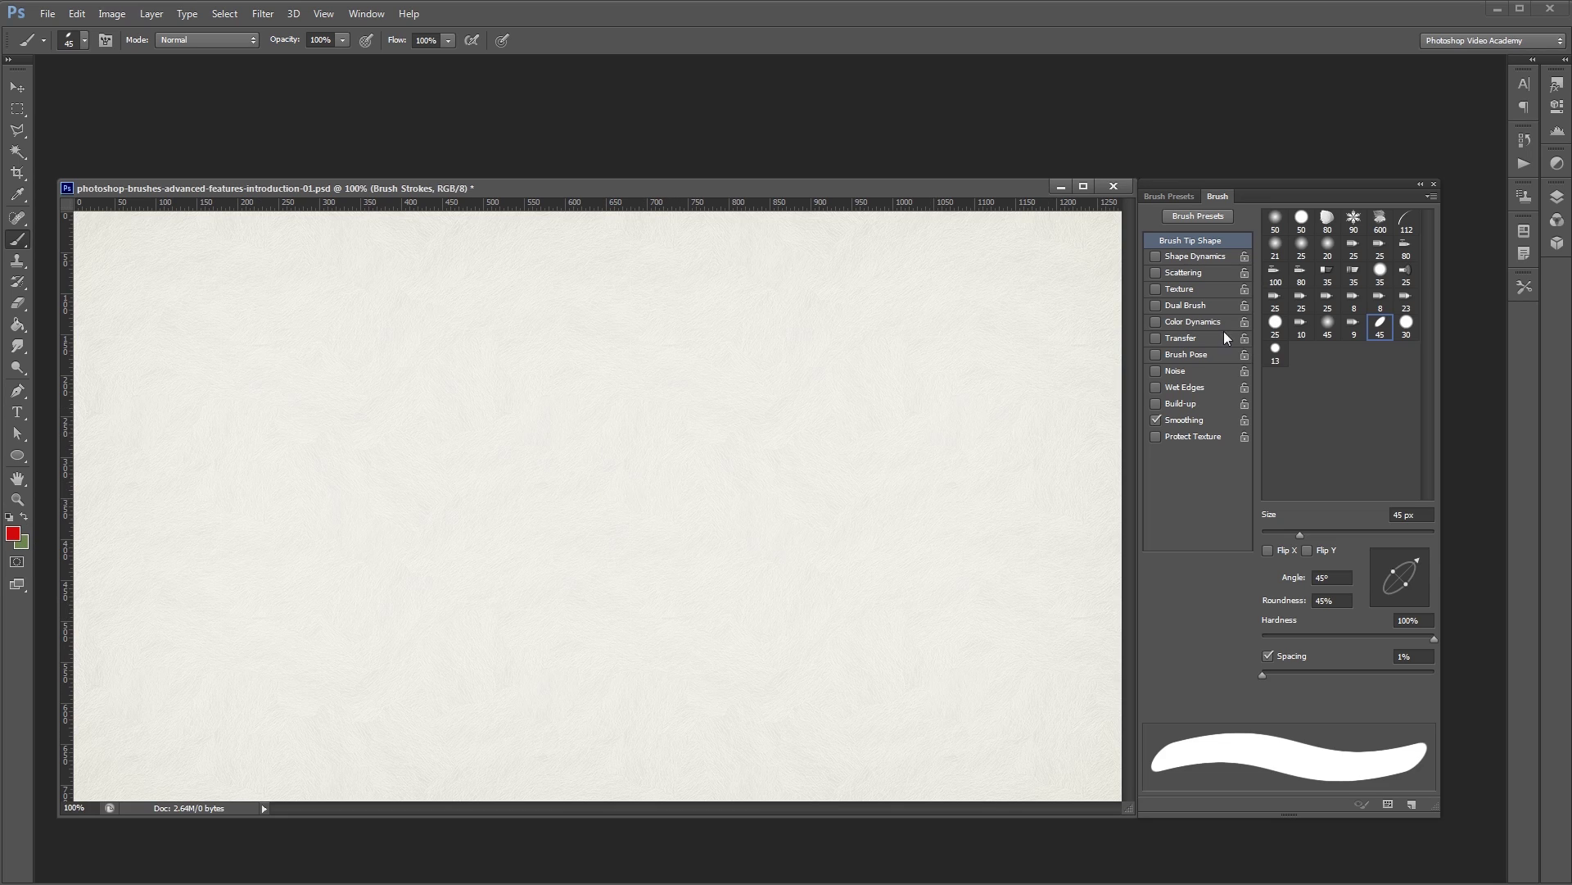
# - Enable Color Dynamics and paint six horizontal brown and red test strokes
pyautogui.click(1207, 322)
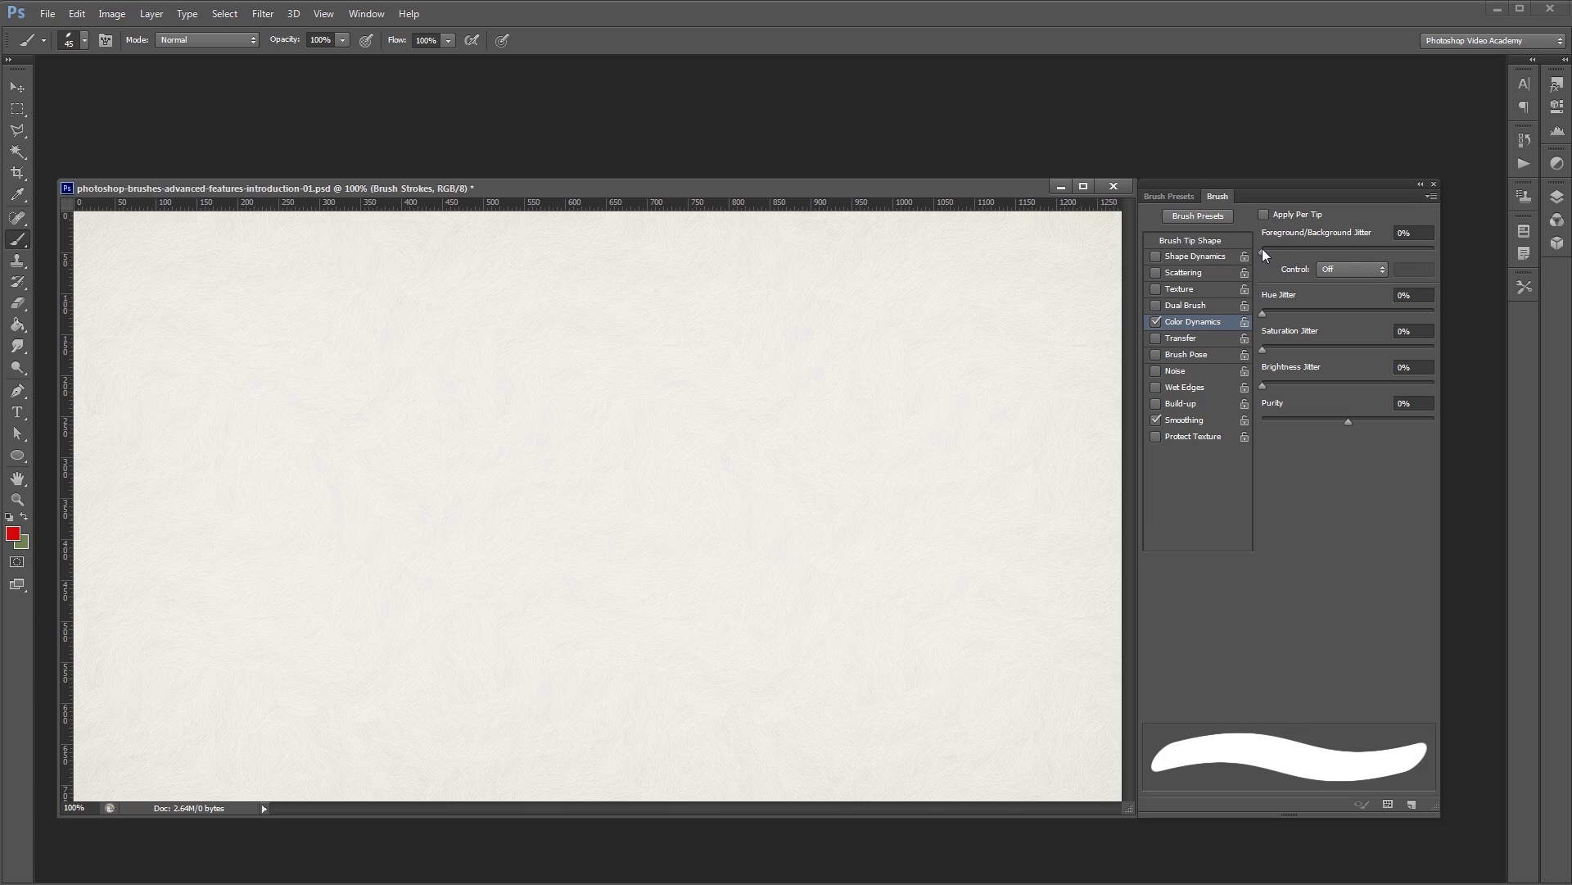
pyautogui.moveTo(378, 355); pyautogui.dragTo(730, 347)
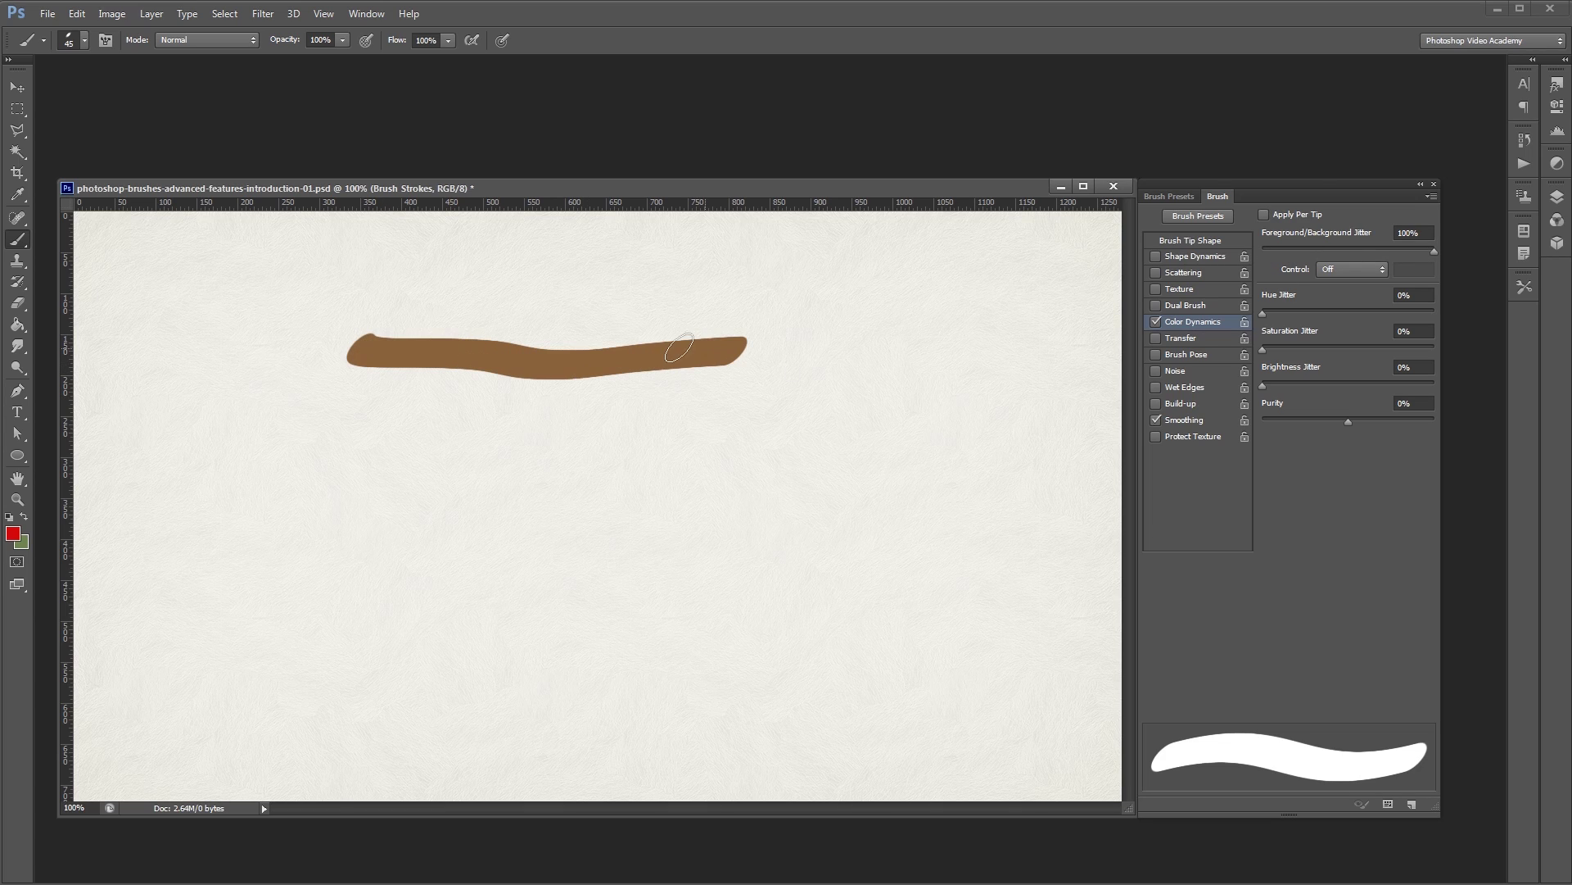
pyautogui.moveTo(398, 426); pyautogui.dragTo(765, 407)
pyautogui.moveTo(398, 485); pyautogui.dragTo(758, 473)
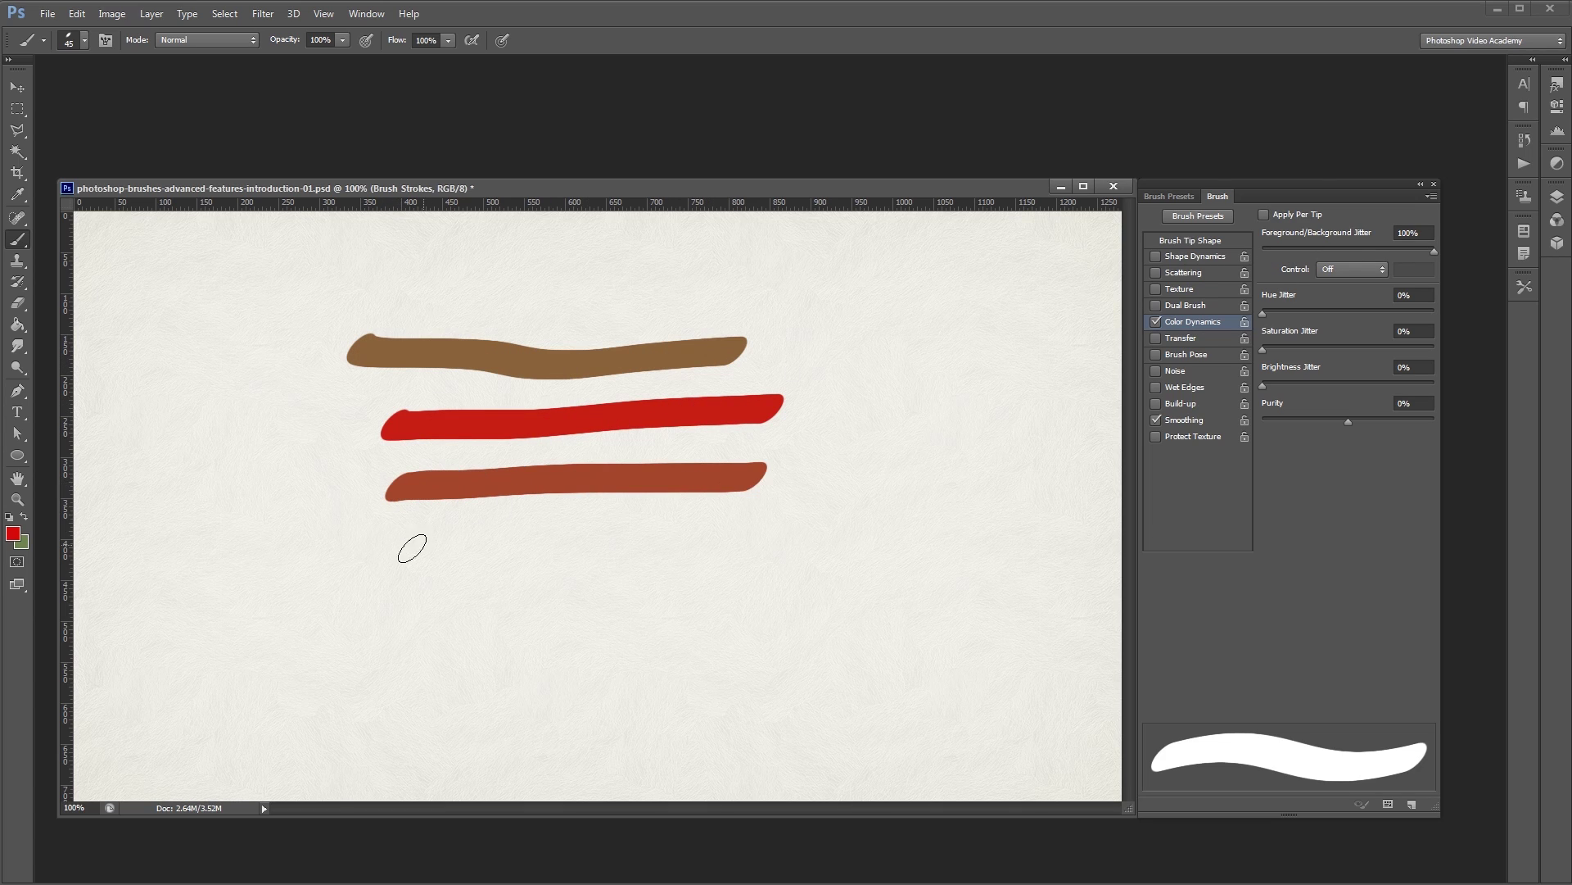
pyautogui.moveTo(408, 554); pyautogui.dragTo(733, 553)
pyautogui.moveTo(395, 627); pyautogui.dragTo(714, 624)
pyautogui.moveTo(385, 696); pyautogui.dragTo(774, 688)
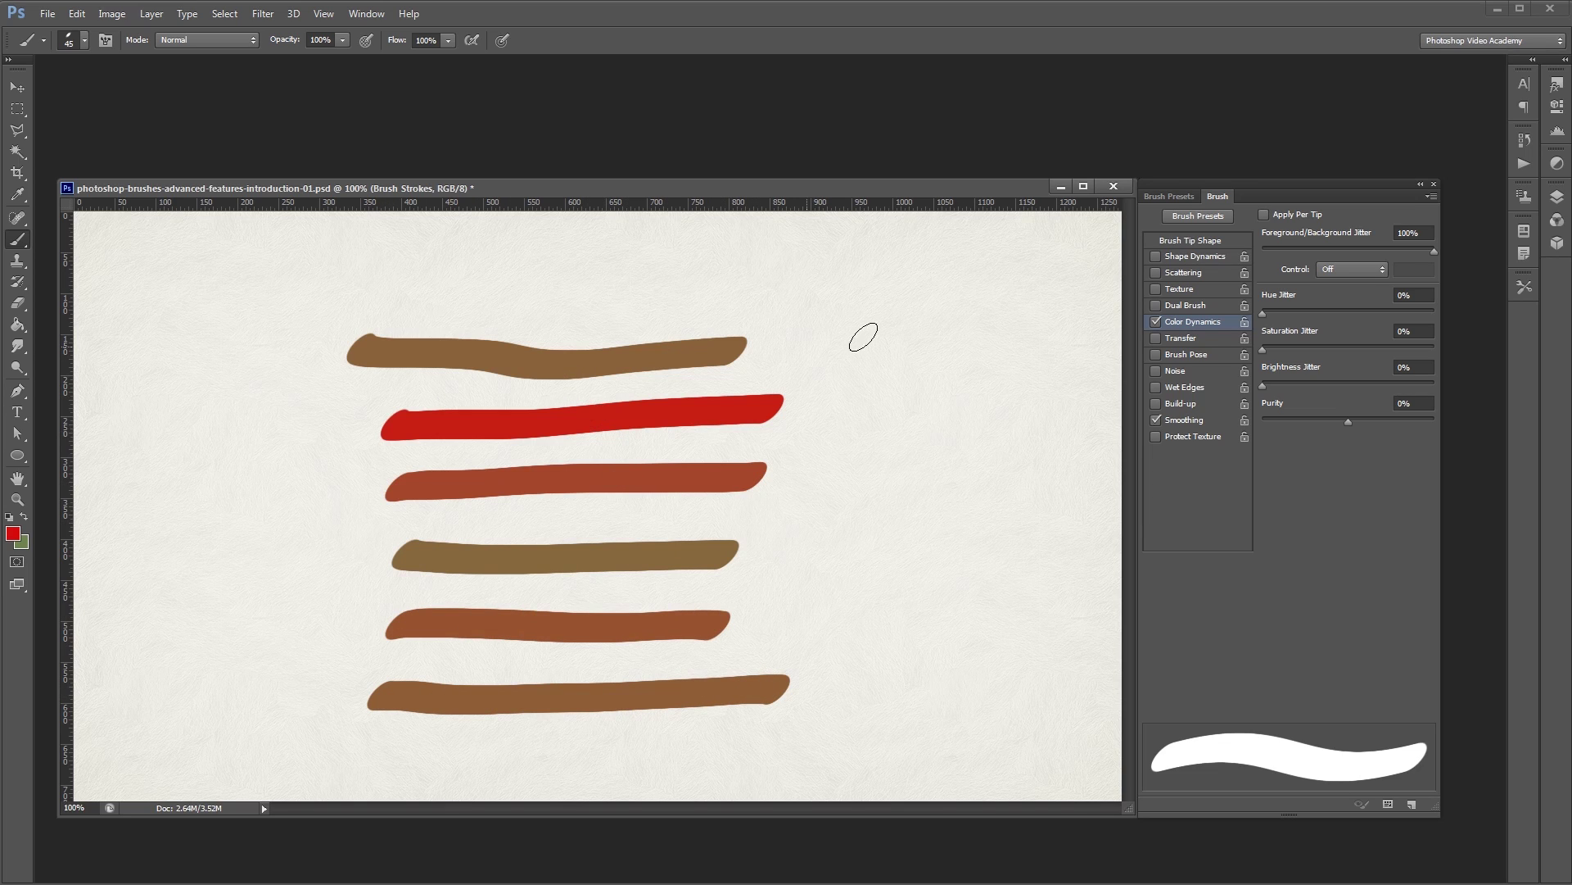
# - Paint olive, brown and rust vertical strokes to the right of the rows
pyautogui.moveTo(866, 335); pyautogui.dragTo(852, 544)
pyautogui.moveTo(844, 606); pyautogui.dragTo(837, 725)
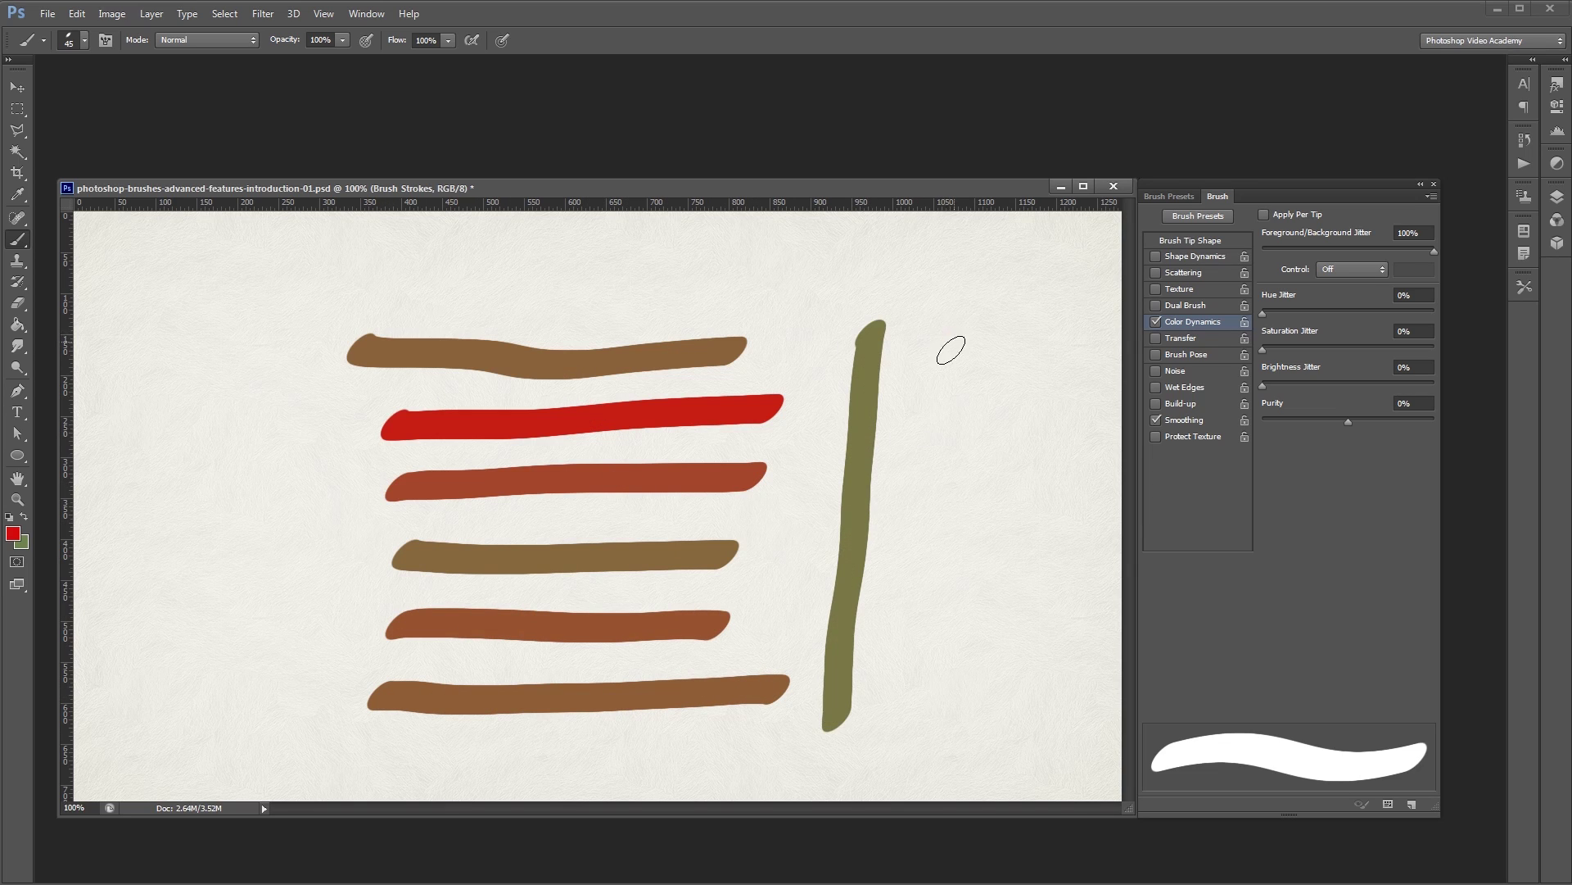
pyautogui.moveTo(958, 334); pyautogui.dragTo(891, 715)
pyautogui.moveTo(1023, 340); pyautogui.dragTo(968, 711)
pyautogui.moveTo(1092, 338); pyautogui.dragTo(1040, 719)
# - Paint vertical strokes on the left and one across the top, then revert with F12
pyautogui.click(314, 358)
pyautogui.moveTo(303, 398); pyautogui.dragTo(304, 705)
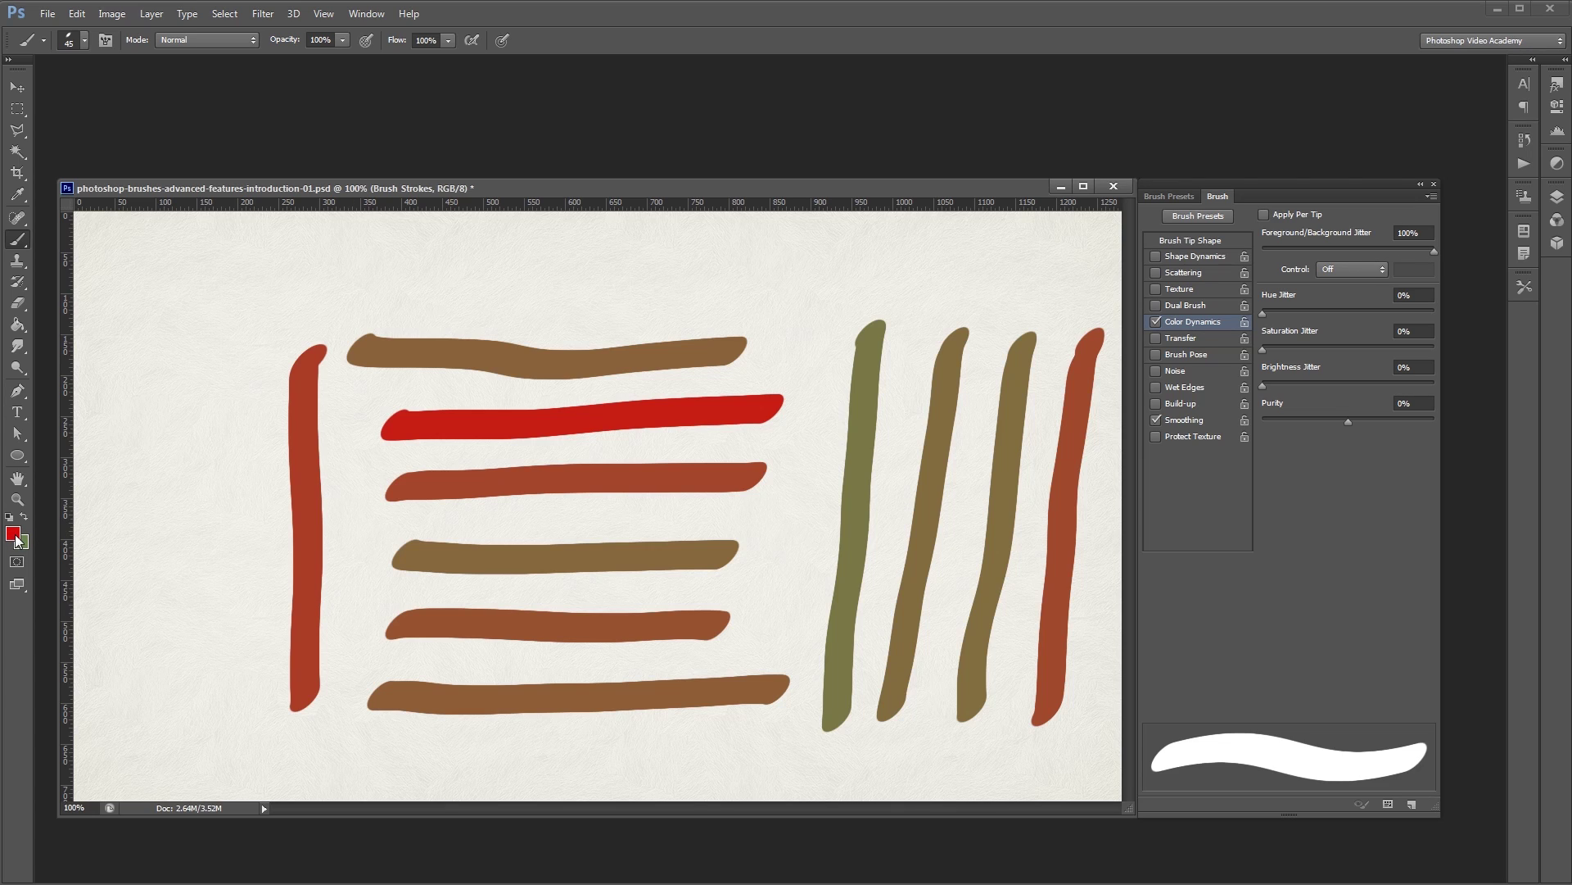
pyautogui.moveTo(250, 351); pyautogui.dragTo(198, 696)
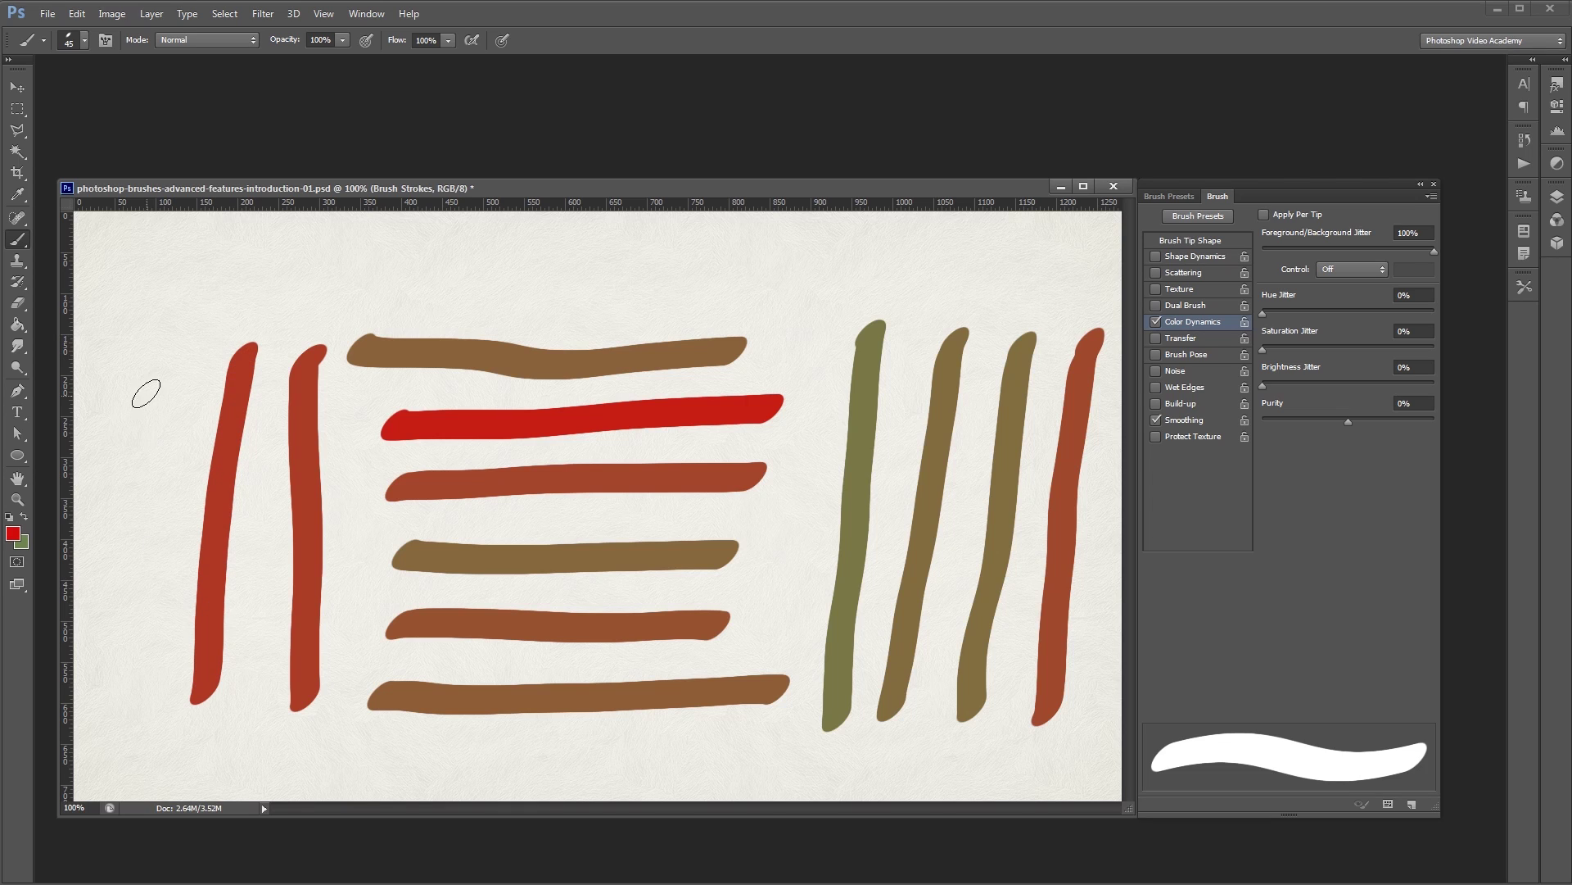
pyautogui.moveTo(148, 391); pyautogui.dragTo(166, 361)
pyautogui.moveTo(151, 463); pyautogui.dragTo(146, 680)
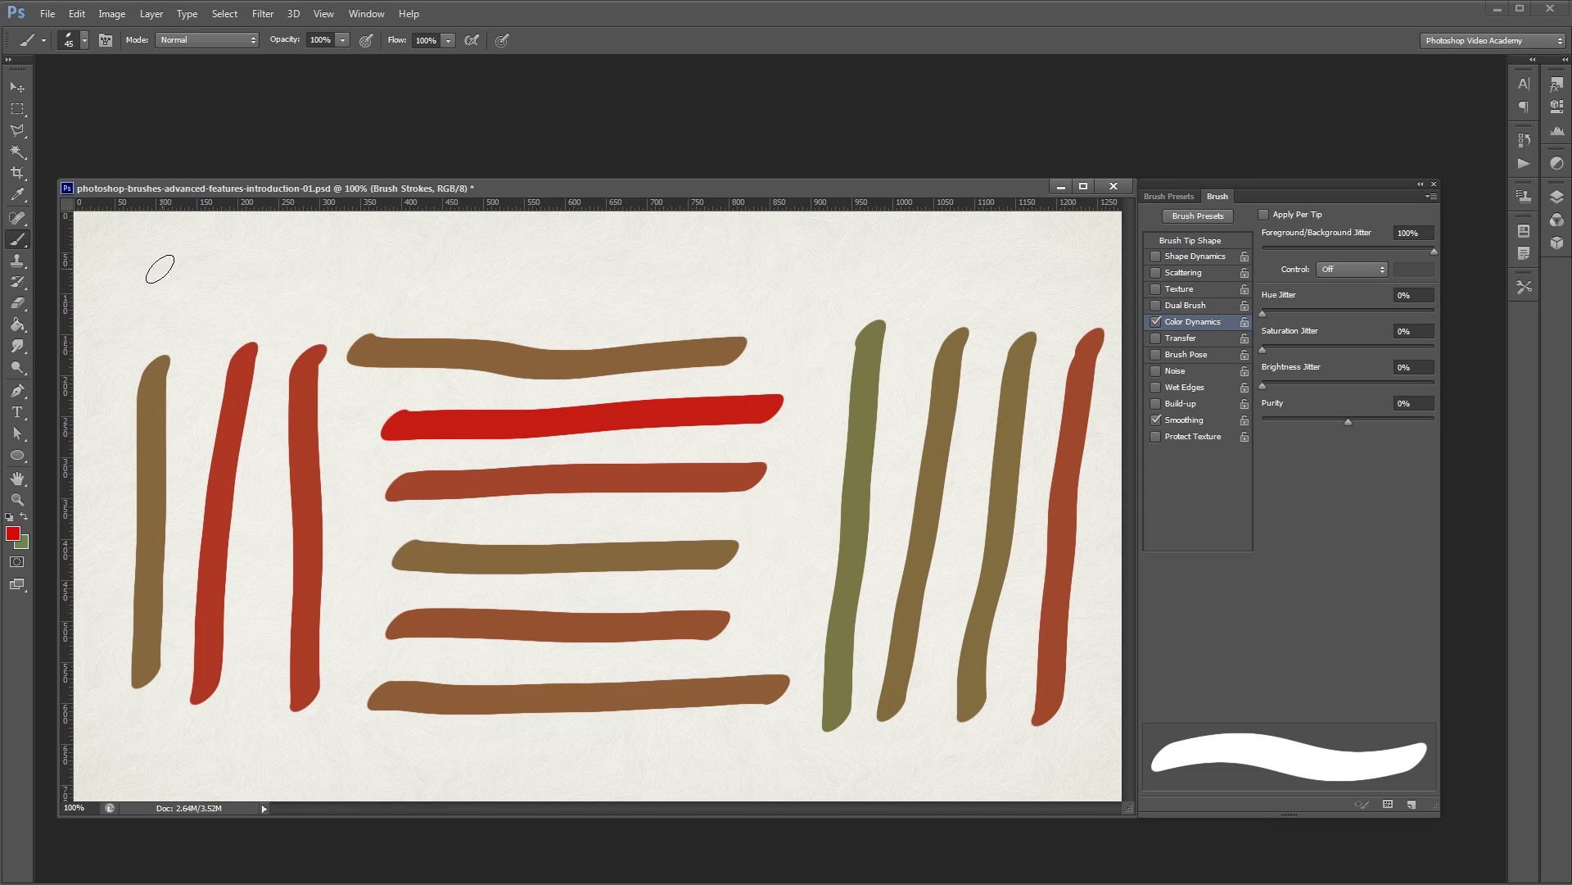
pyautogui.moveTo(156, 274)
pyautogui.mouseDown()
pyautogui.moveTo(394, 251)
pyautogui.moveTo(525, 272)
pyautogui.moveTo(863, 262)
pyautogui.moveTo(1093, 273)
pyautogui.mouseUp()
pyautogui.press('F12')
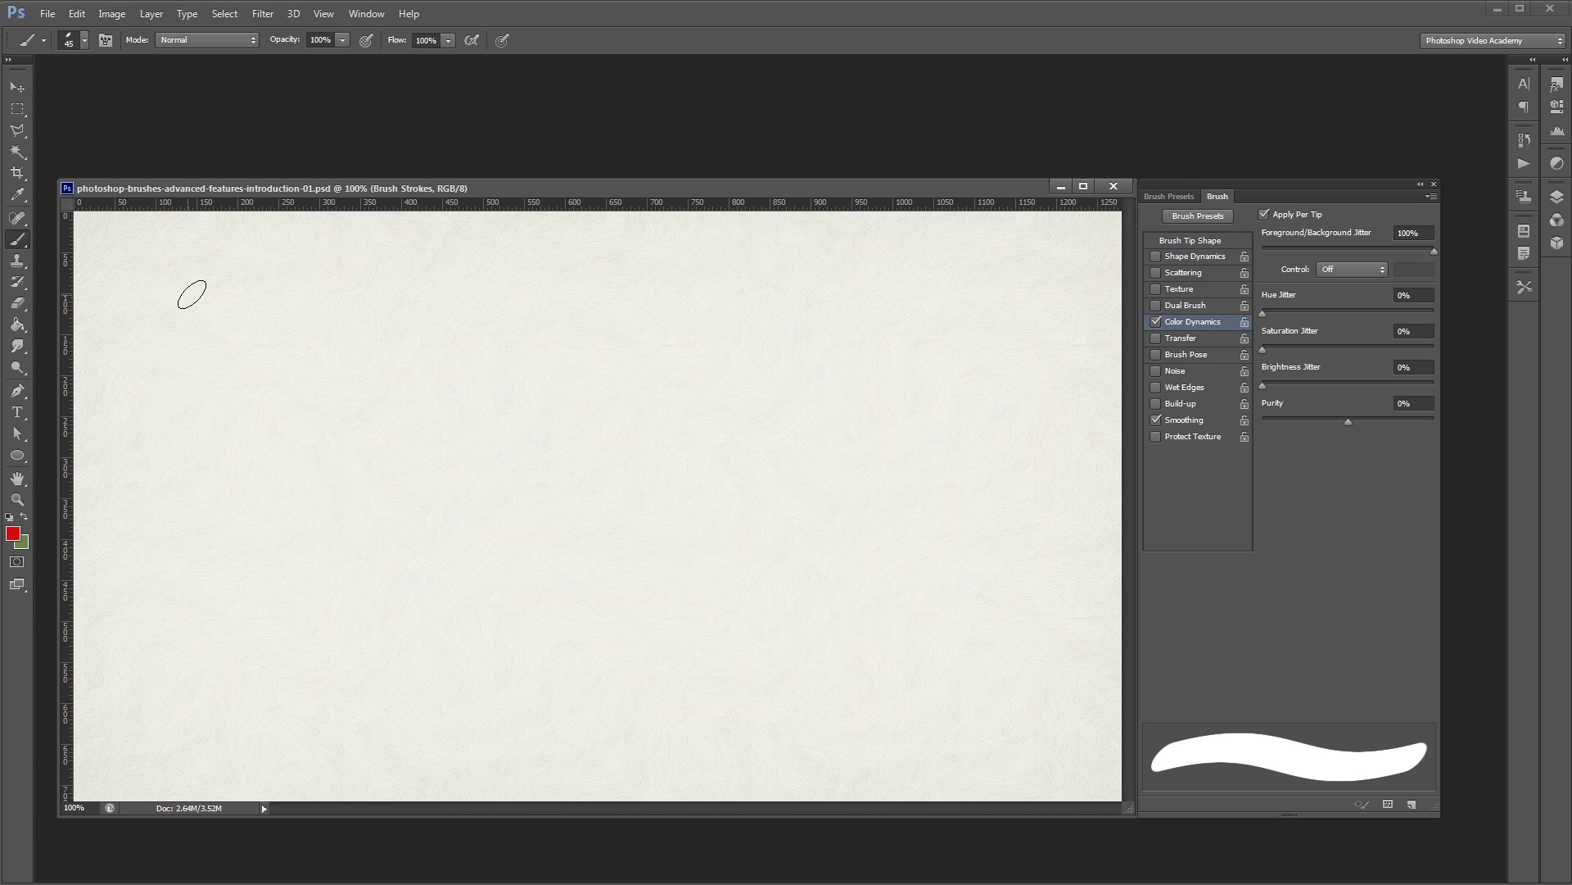
# - Paint two striped per-tip colour test strokes across the upper canvas
pyautogui.moveTo(209, 292)
pyautogui.mouseDown()
pyautogui.moveTo(541, 311)
pyautogui.moveTo(1029, 293)
pyautogui.mouseUp()
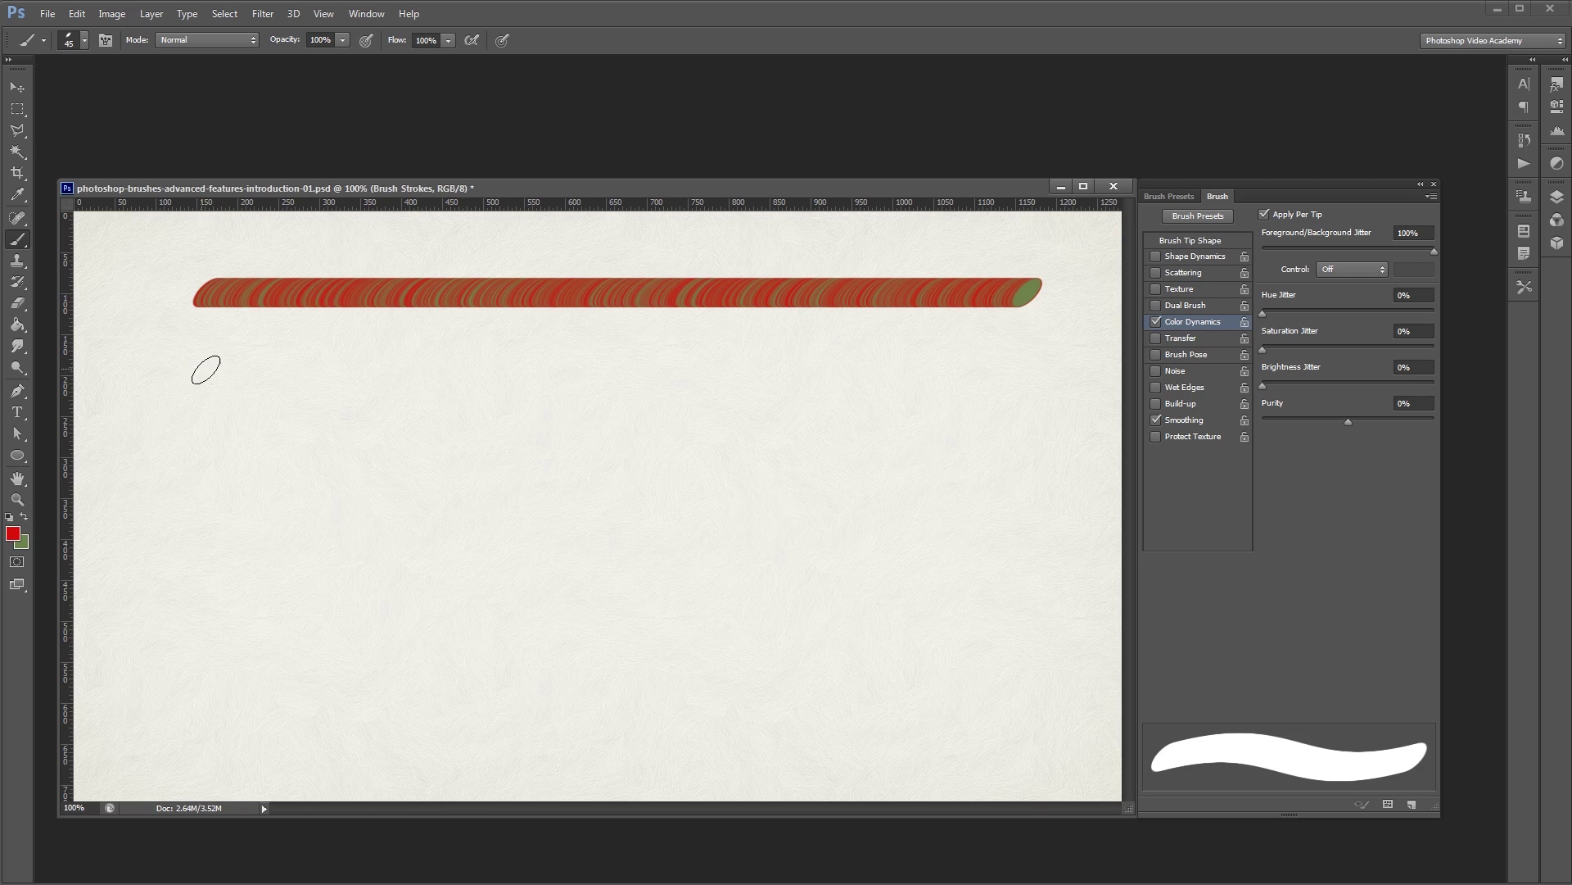
pyautogui.moveTo(205, 373); pyautogui.dragTo(955, 386)
pyautogui.moveTo(955, 385); pyautogui.dragTo(1024, 381)
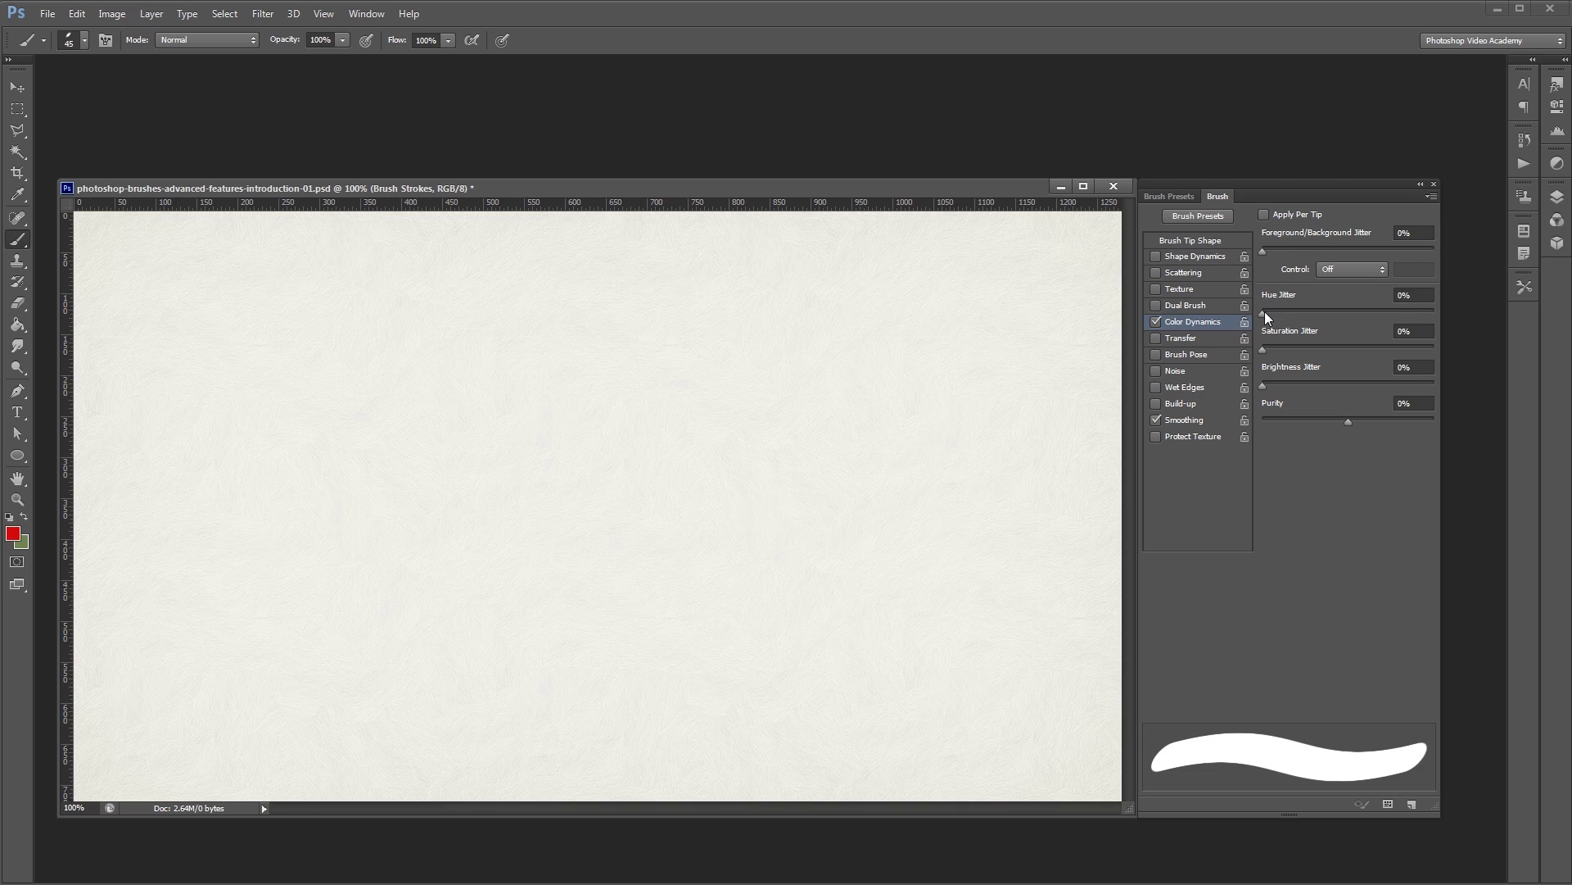
# - Raise Hue Jitter, paint nine red, pink and orange question marks, then revert
pyautogui.moveTo(1264, 314); pyautogui.dragTo(1287, 314)
pyautogui.moveTo(199, 352)
pyautogui.mouseDown()
pyautogui.moveTo(336, 278)
pyautogui.moveTo(279, 473)
pyautogui.mouseUp()
pyautogui.moveTo(393, 326)
pyautogui.mouseDown()
pyautogui.moveTo(459, 287)
pyautogui.moveTo(403, 520)
pyautogui.mouseUp()
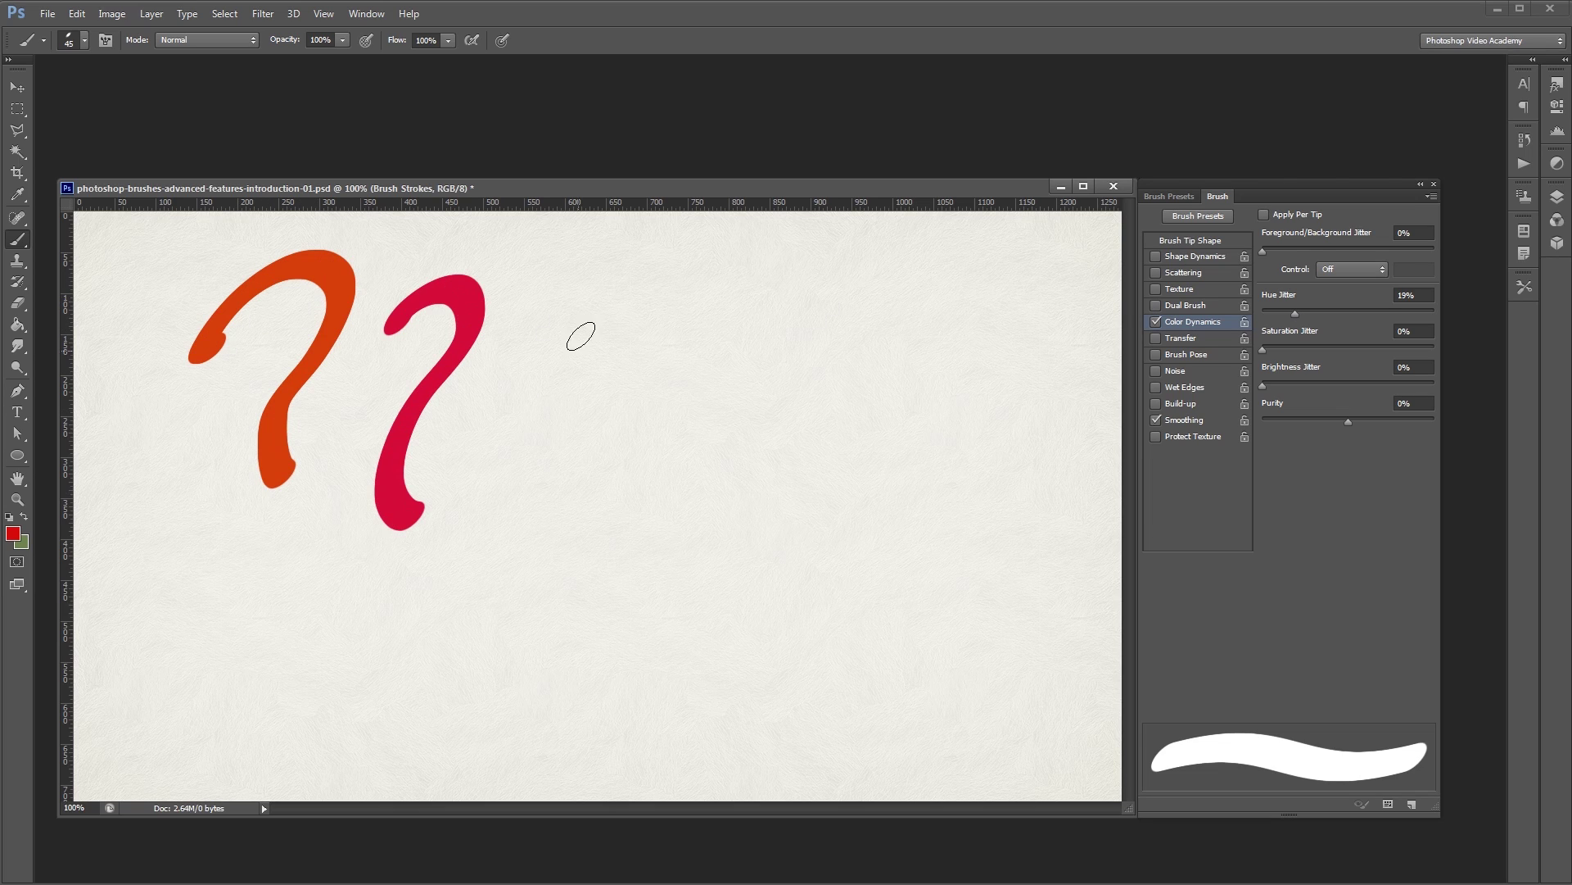
pyautogui.moveTo(512, 321)
pyautogui.mouseDown()
pyautogui.moveTo(524, 459)
pyautogui.moveTo(563, 518)
pyautogui.mouseUp()
pyautogui.moveTo(651, 326)
pyautogui.mouseDown()
pyautogui.moveTo(649, 467)
pyautogui.moveTo(678, 512)
pyautogui.mouseUp()
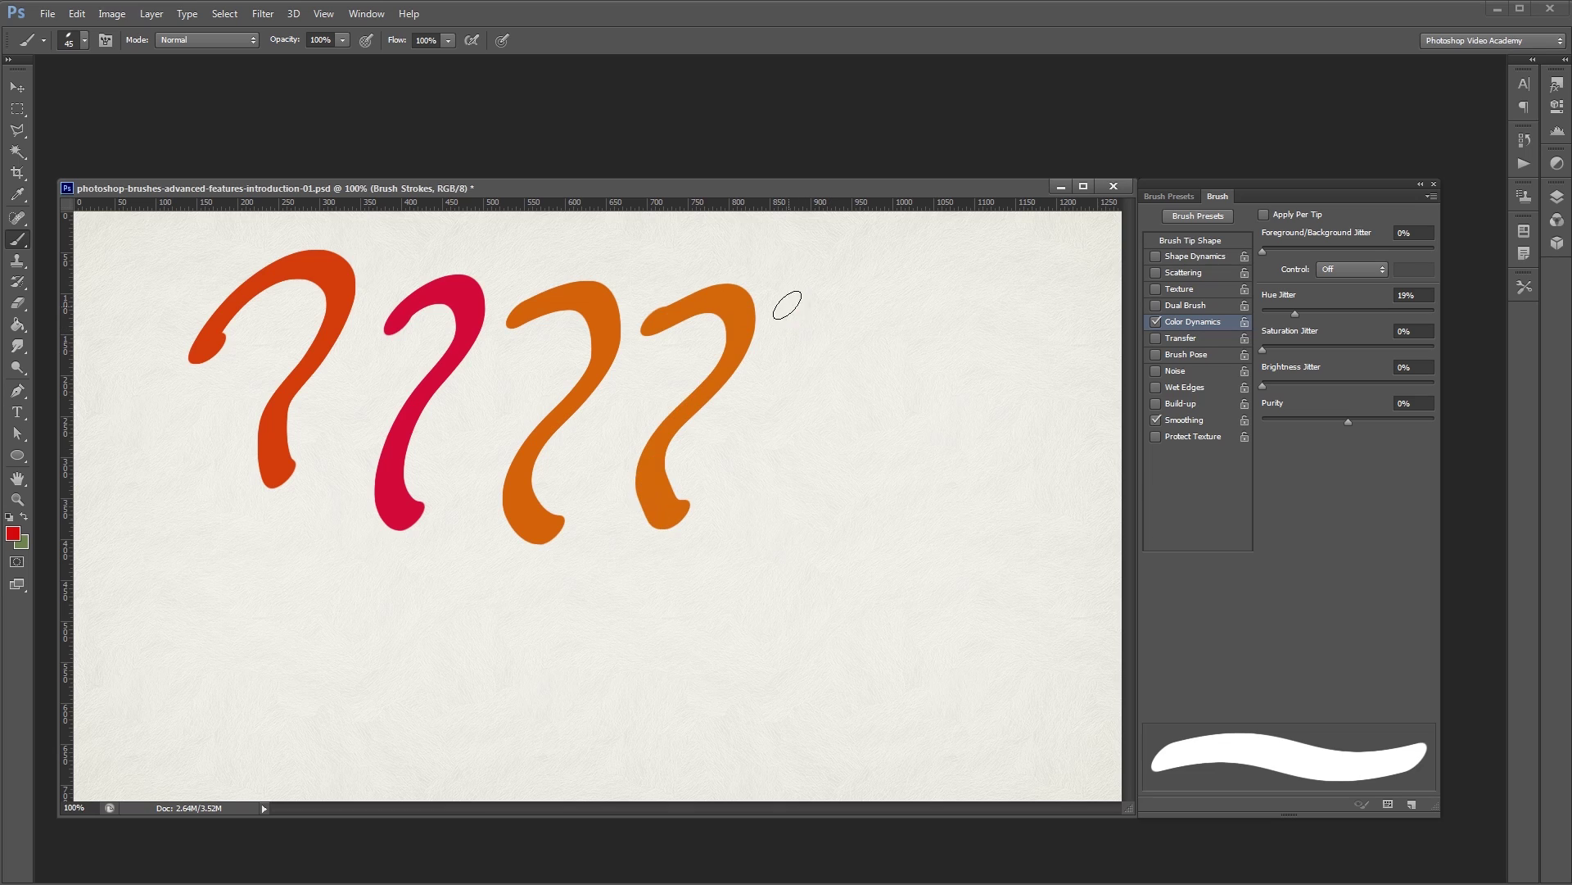
pyautogui.moveTo(787, 305); pyautogui.dragTo(831, 532)
pyautogui.moveTo(908, 332)
pyautogui.mouseDown()
pyautogui.moveTo(922, 318)
pyautogui.moveTo(915, 583)
pyautogui.mouseUp()
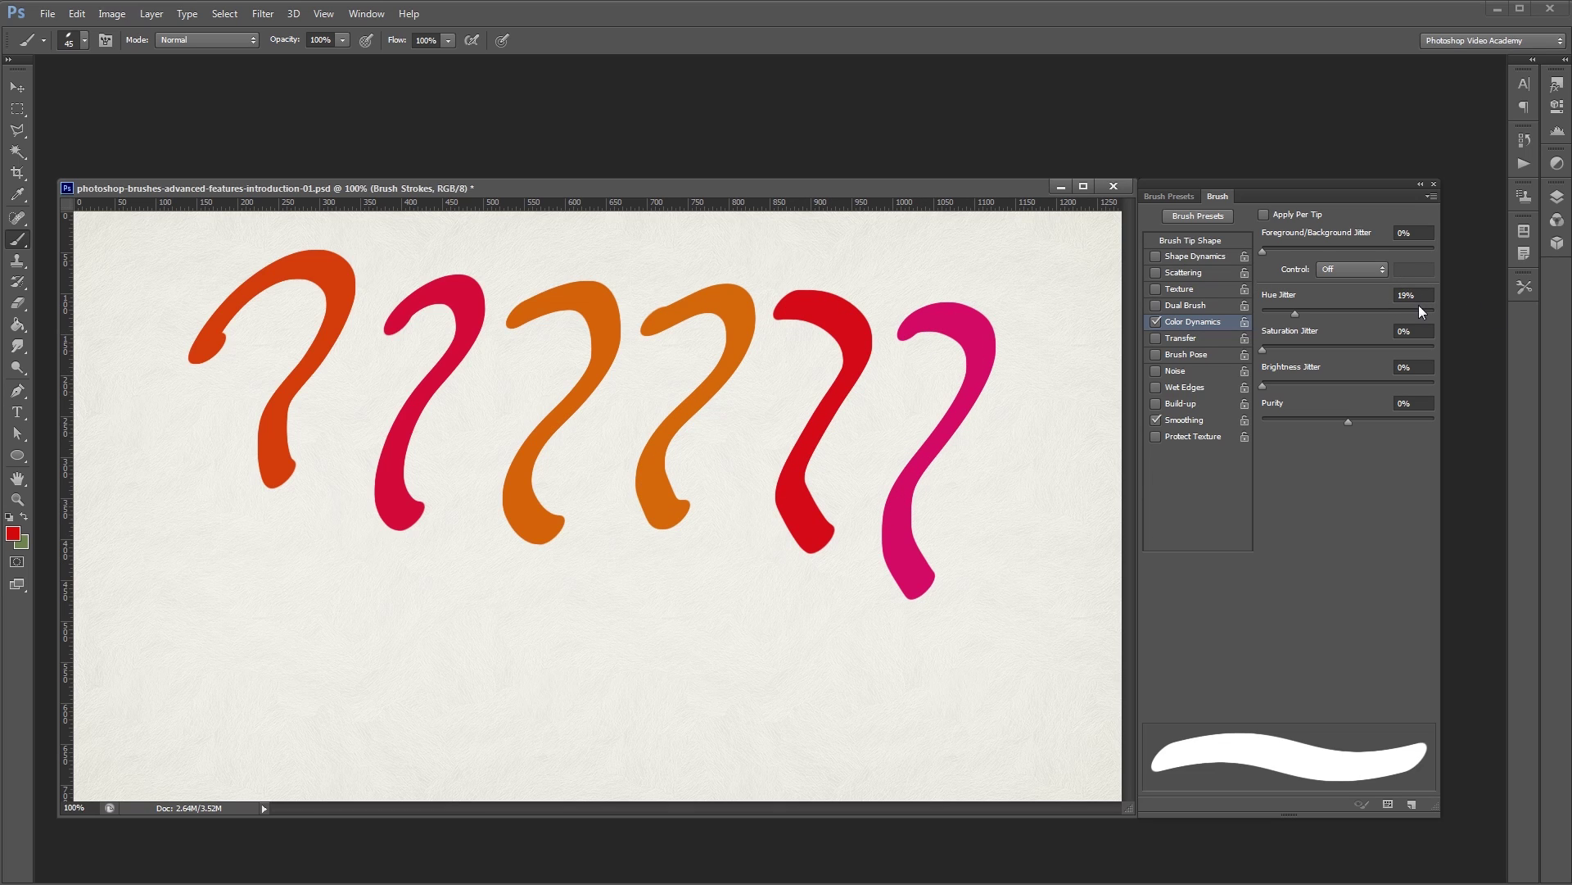
pyautogui.moveTo(182, 616)
pyautogui.mouseDown()
pyautogui.moveTo(265, 625)
pyautogui.moveTo(267, 757)
pyautogui.mouseUp()
pyautogui.moveTo(307, 604)
pyautogui.mouseDown()
pyautogui.moveTo(349, 592)
pyautogui.moveTo(356, 730)
pyautogui.mouseUp()
pyautogui.moveTo(442, 590)
pyautogui.mouseDown()
pyautogui.moveTo(511, 625)
pyautogui.moveTo(502, 745)
pyautogui.mouseUp()
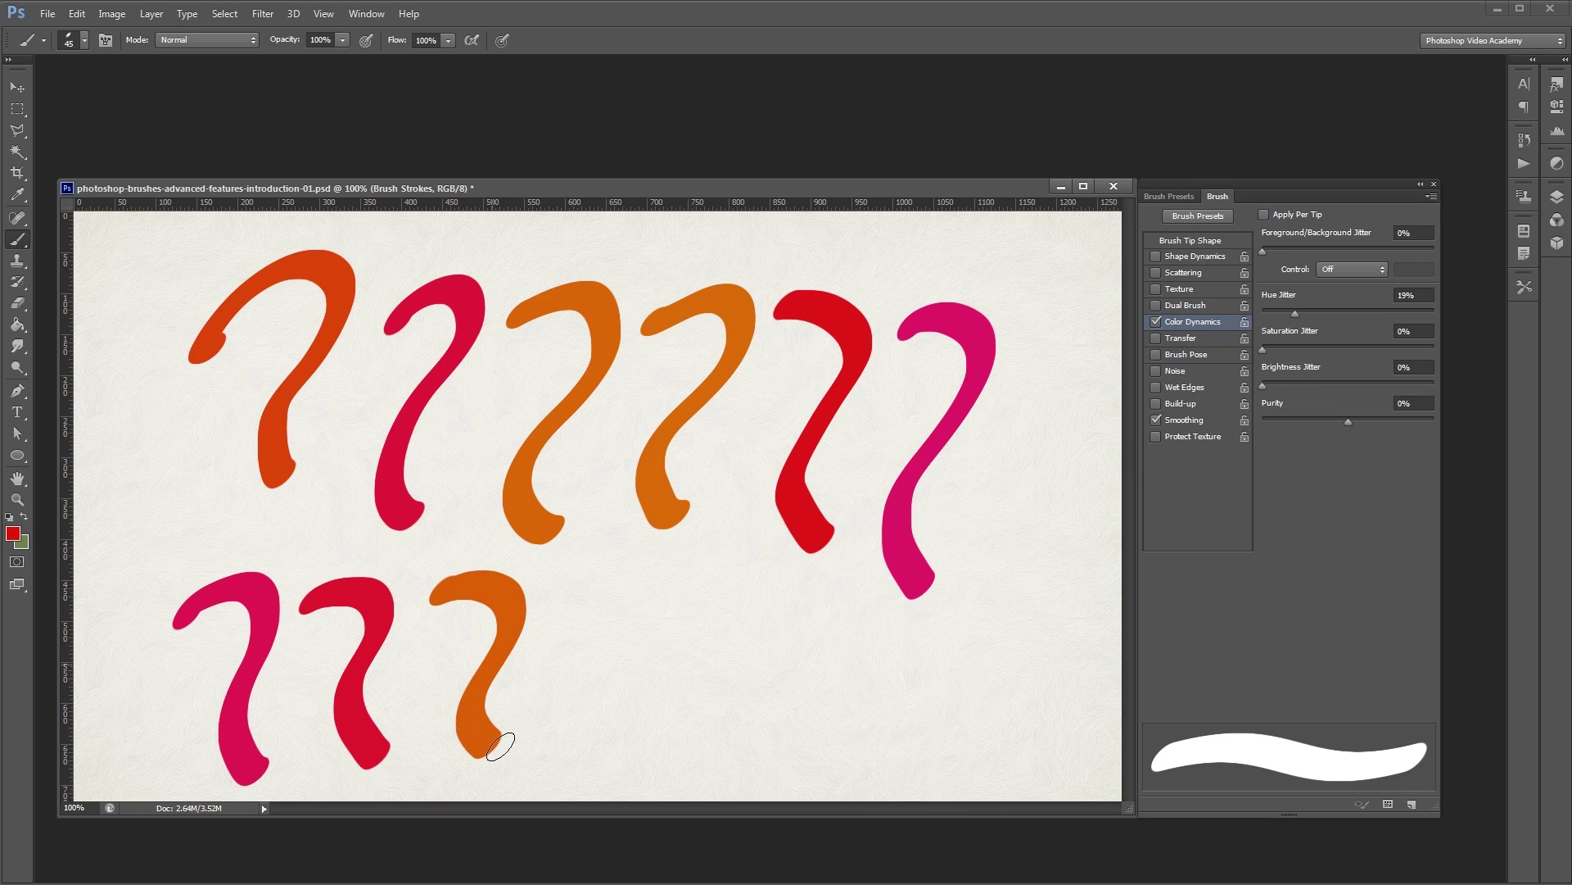
pyautogui.press('F12')
# - Set Hue Jitter to 100%, paint multicoloured S strokes, then clear the canvas
pyautogui.moveTo(1305, 308); pyautogui.dragTo(1302, 309)
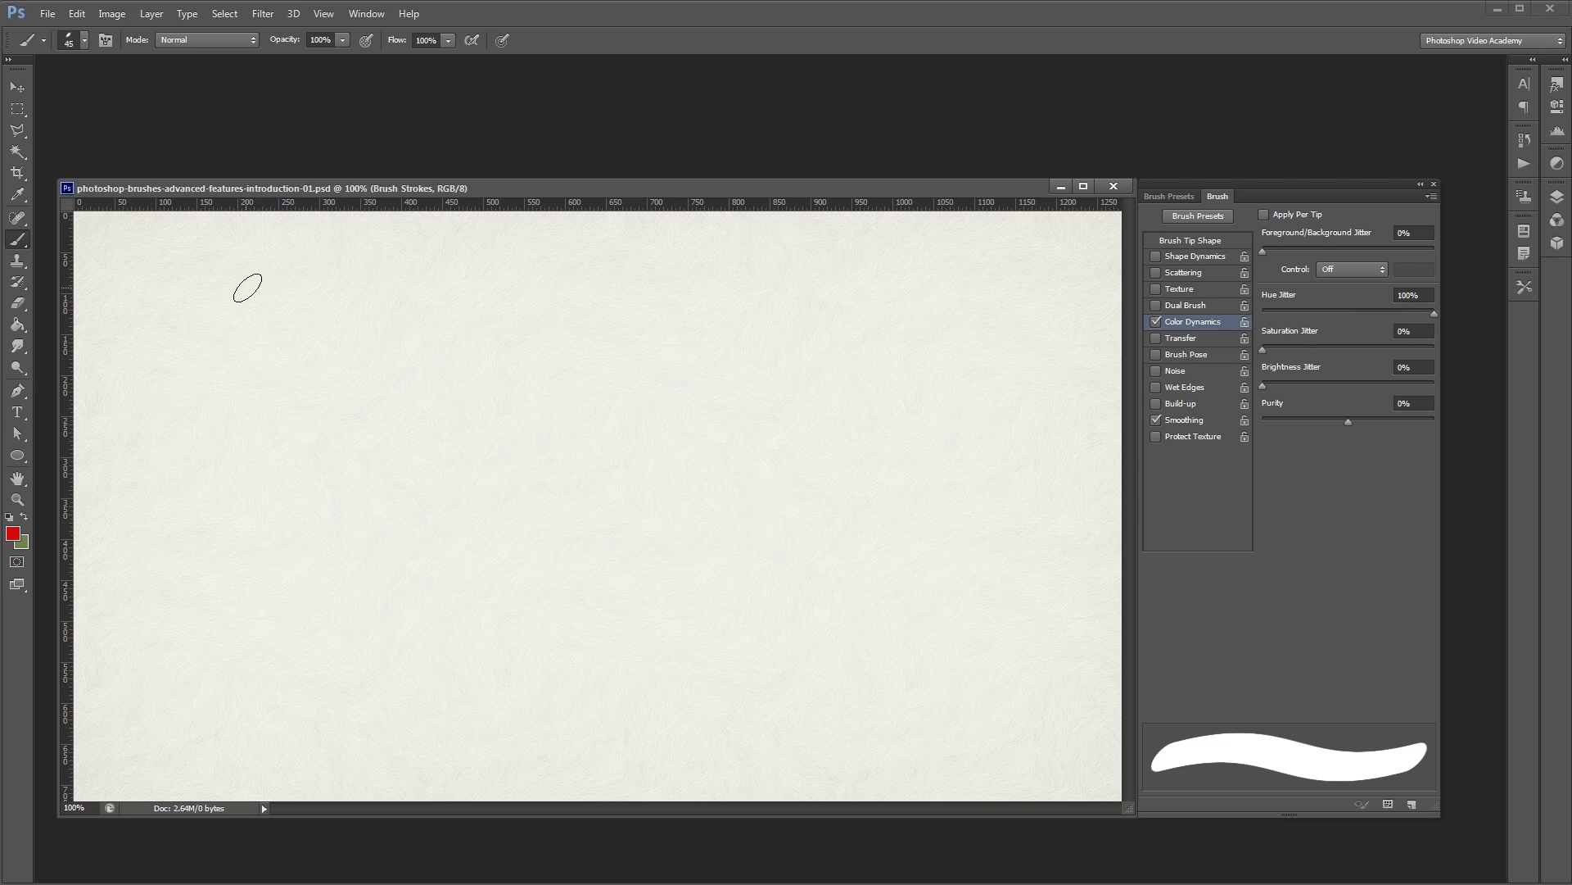
pyautogui.moveTo(260, 280)
pyautogui.mouseDown()
pyautogui.moveTo(253, 579)
pyautogui.moveTo(202, 657)
pyautogui.mouseUp()
pyautogui.moveTo(373, 285)
pyautogui.mouseDown()
pyautogui.moveTo(291, 393)
pyautogui.moveTo(317, 653)
pyautogui.mouseUp()
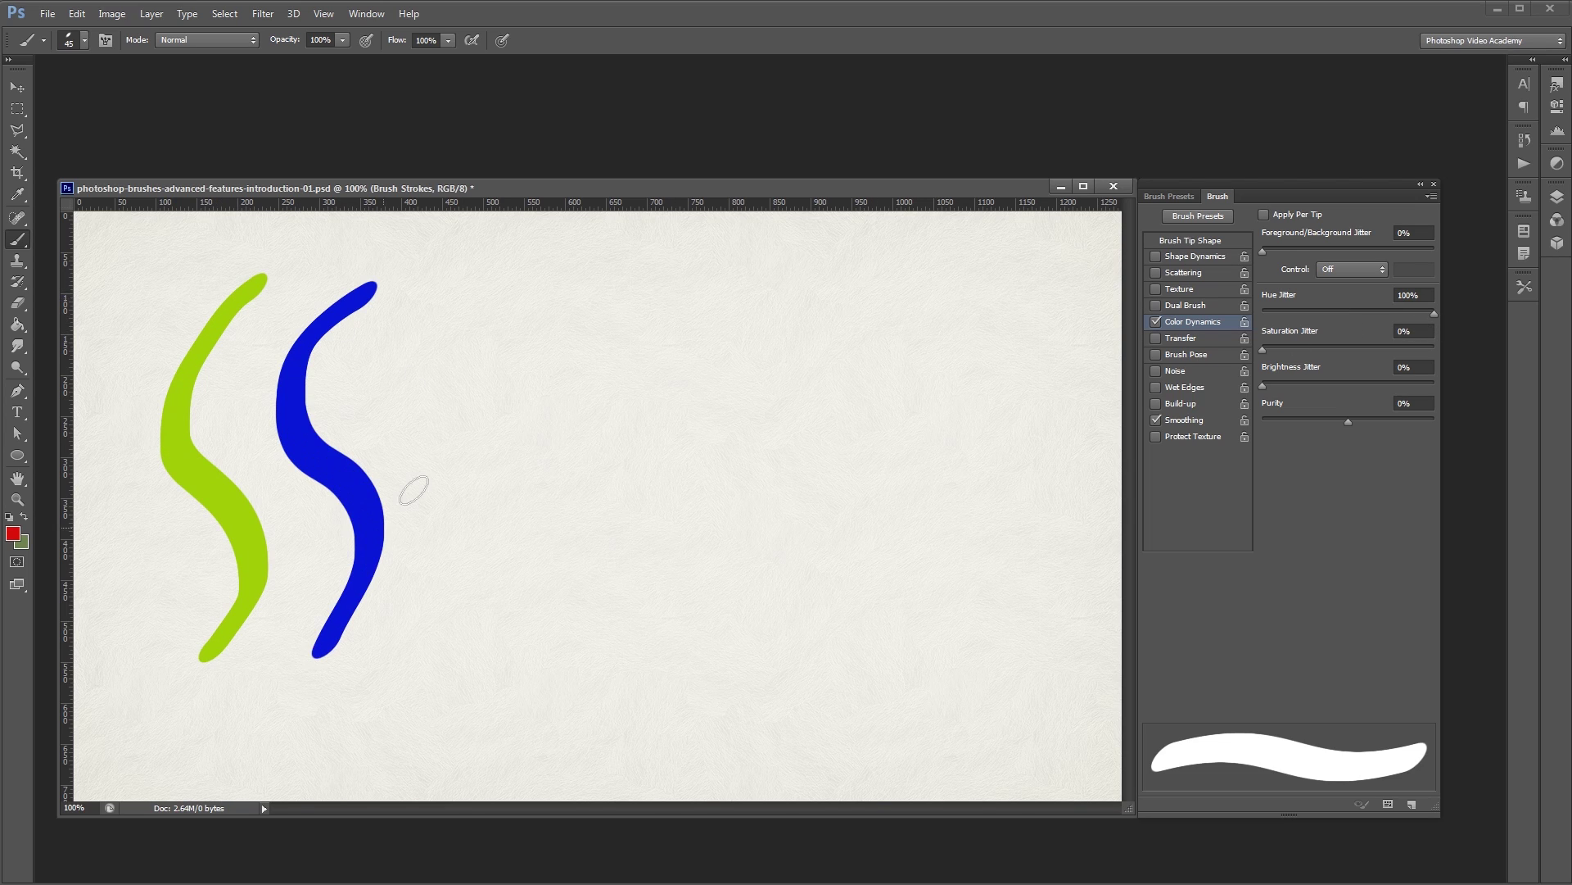
pyautogui.moveTo(497, 283)
pyautogui.mouseDown()
pyautogui.moveTo(483, 509)
pyautogui.moveTo(423, 612)
pyautogui.mouseUp()
pyautogui.moveTo(620, 283)
pyautogui.mouseDown()
pyautogui.moveTo(551, 410)
pyautogui.moveTo(524, 647)
pyautogui.mouseUp()
pyautogui.moveTo(749, 277)
pyautogui.mouseDown()
pyautogui.moveTo(712, 600)
pyautogui.moveTo(679, 647)
pyautogui.mouseUp()
pyautogui.moveTo(895, 288)
pyautogui.mouseDown()
pyautogui.moveTo(854, 496)
pyautogui.moveTo(792, 655)
pyautogui.mouseUp()
pyautogui.moveTo(1003, 303); pyautogui.dragTo(909, 654)
pyautogui.moveTo(966, 703)
pyautogui.mouseDown()
pyautogui.moveTo(790, 732)
pyautogui.moveTo(159, 757)
pyautogui.mouseUp()
pyautogui.hotkey('ctrl', 'a')
pyautogui.press('Delete')
pyautogui.hotkey('ctrl', 'd')
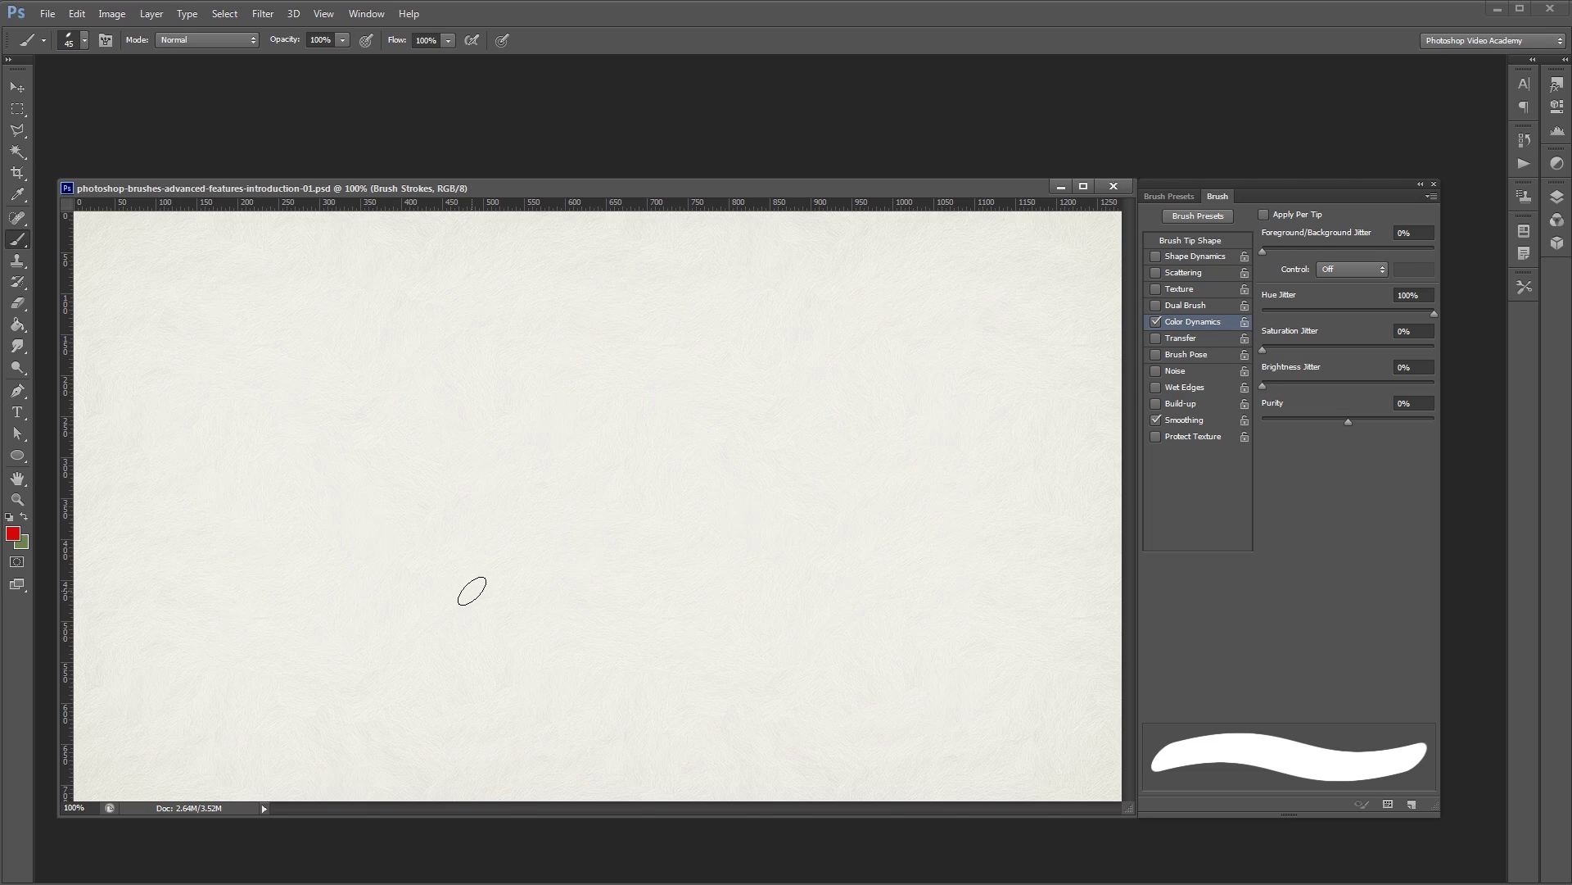
# - Reset Hue Jitter to 0%, raise Saturation Jitter, paint nine red strokes, then revert
pyautogui.moveTo(1301, 310); pyautogui.dragTo(1262, 313)
pyautogui.moveTo(1262, 349); pyautogui.dragTo(1332, 360)
pyautogui.moveTo(246, 285); pyautogui.dragTo(665, 293)
pyautogui.moveTo(259, 375); pyautogui.dragTo(687, 379)
pyautogui.moveTo(284, 455); pyautogui.dragTo(662, 465)
pyautogui.moveTo(245, 537)
pyautogui.mouseDown()
pyautogui.moveTo(401, 533)
pyautogui.moveTo(580, 561)
pyautogui.mouseUp()
pyautogui.moveTo(246, 596); pyautogui.dragTo(619, 603)
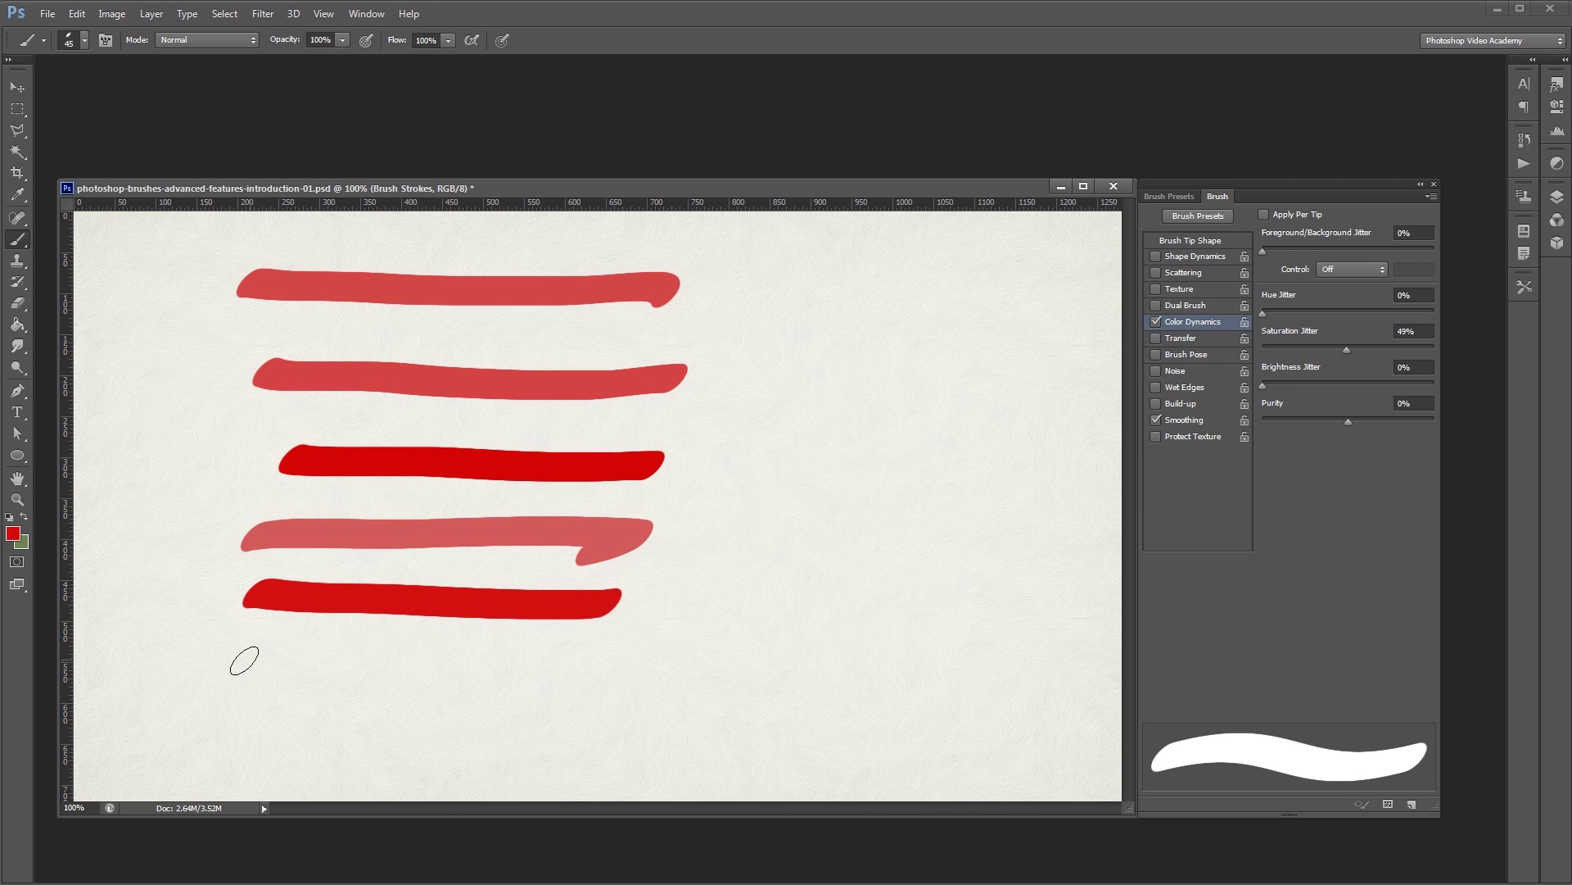
pyautogui.moveTo(239, 660)
pyautogui.mouseDown()
pyautogui.moveTo(477, 676)
pyautogui.moveTo(623, 670)
pyautogui.mouseUp()
pyautogui.moveTo(742, 283); pyautogui.dragTo(1038, 279)
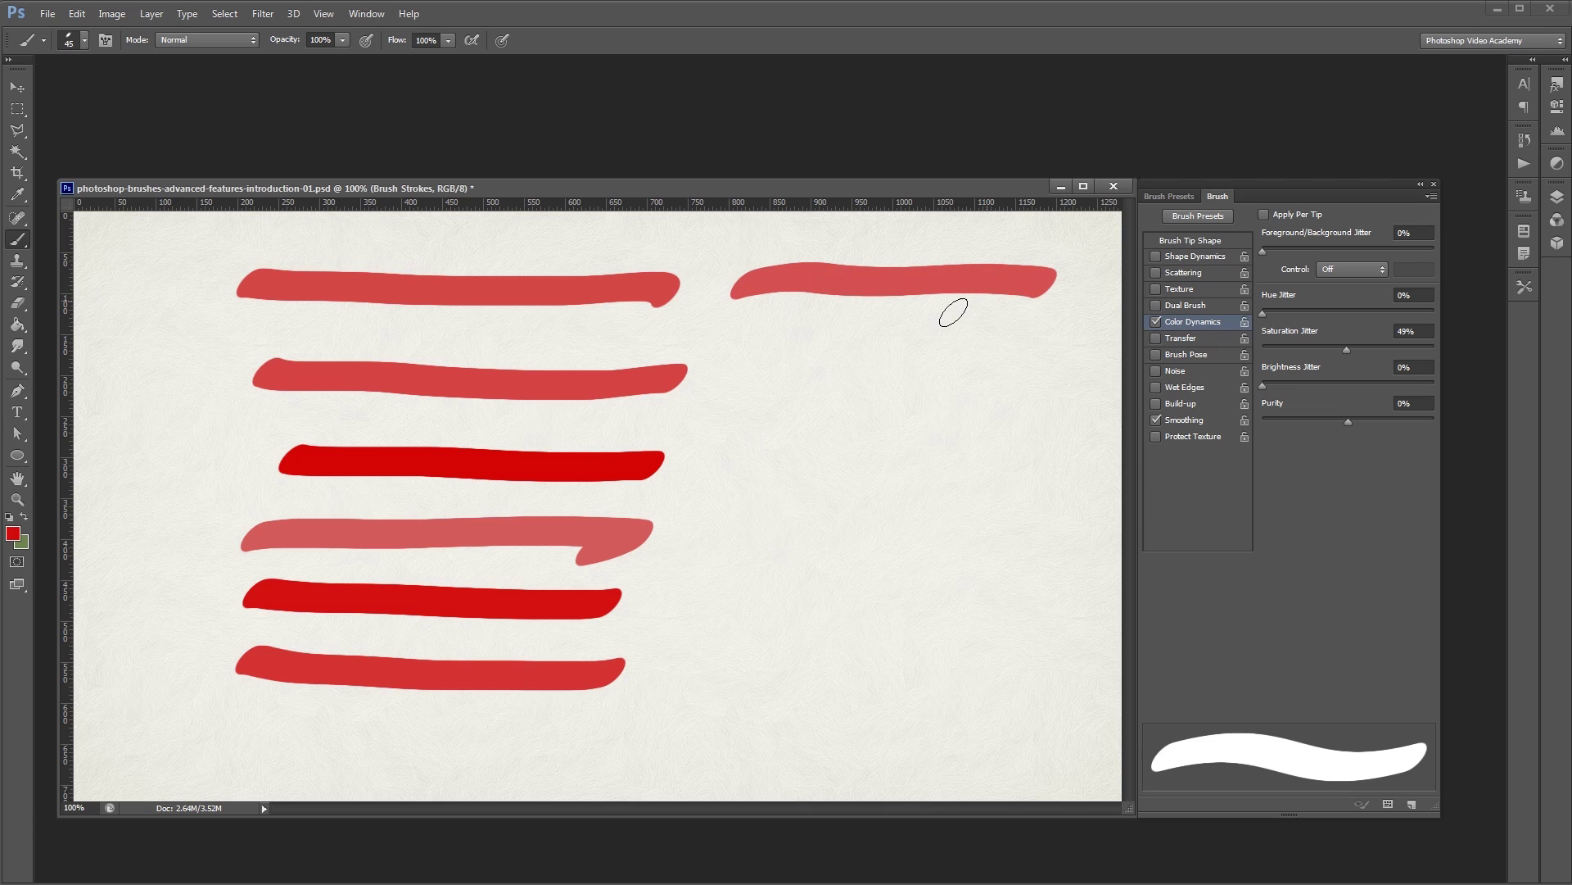
pyautogui.moveTo(739, 385); pyautogui.dragTo(1011, 385)
pyautogui.moveTo(750, 469); pyautogui.dragTo(1005, 471)
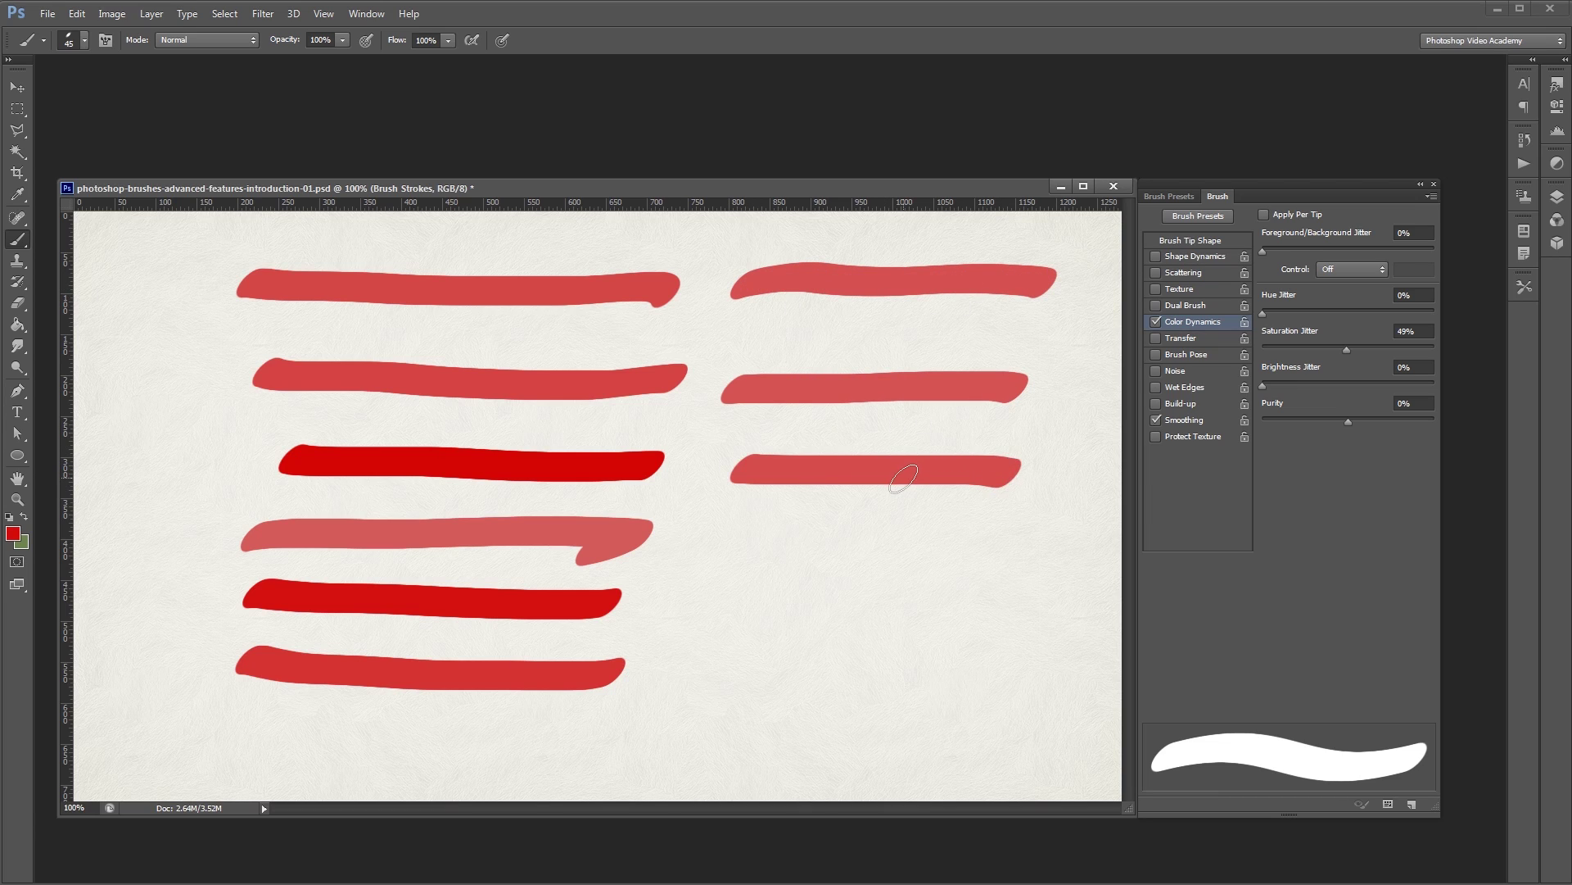
pyautogui.press('F12')
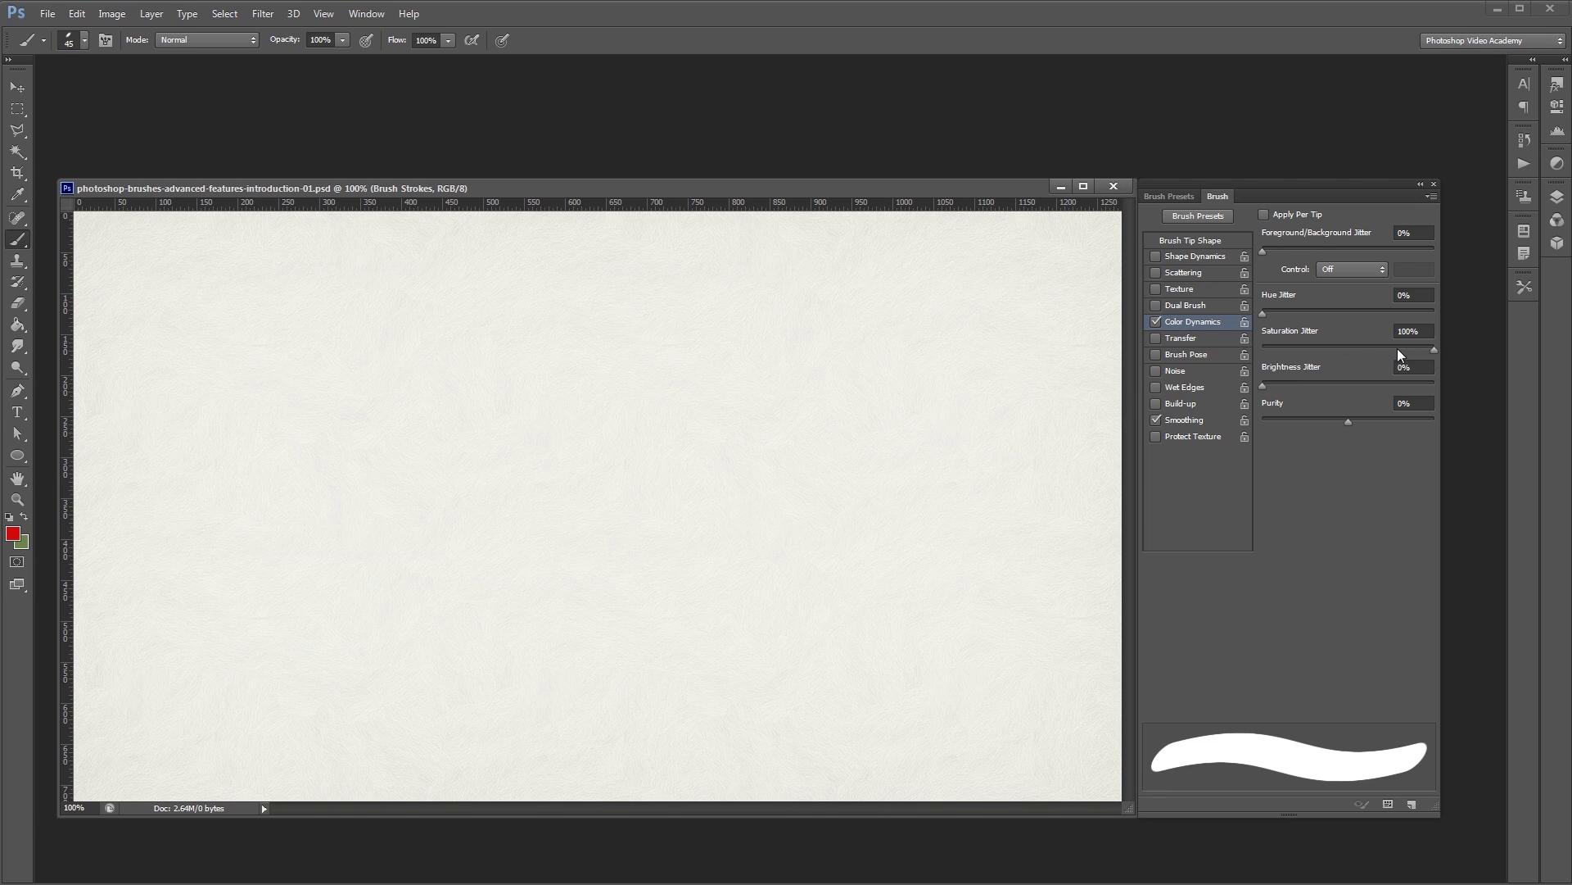
# - Paint another set of pink-to-red test strokes, then revert with F12
pyautogui.moveTo(299, 289)
pyautogui.mouseDown()
pyautogui.moveTo(281, 292)
pyautogui.moveTo(619, 285)
pyautogui.mouseUp()
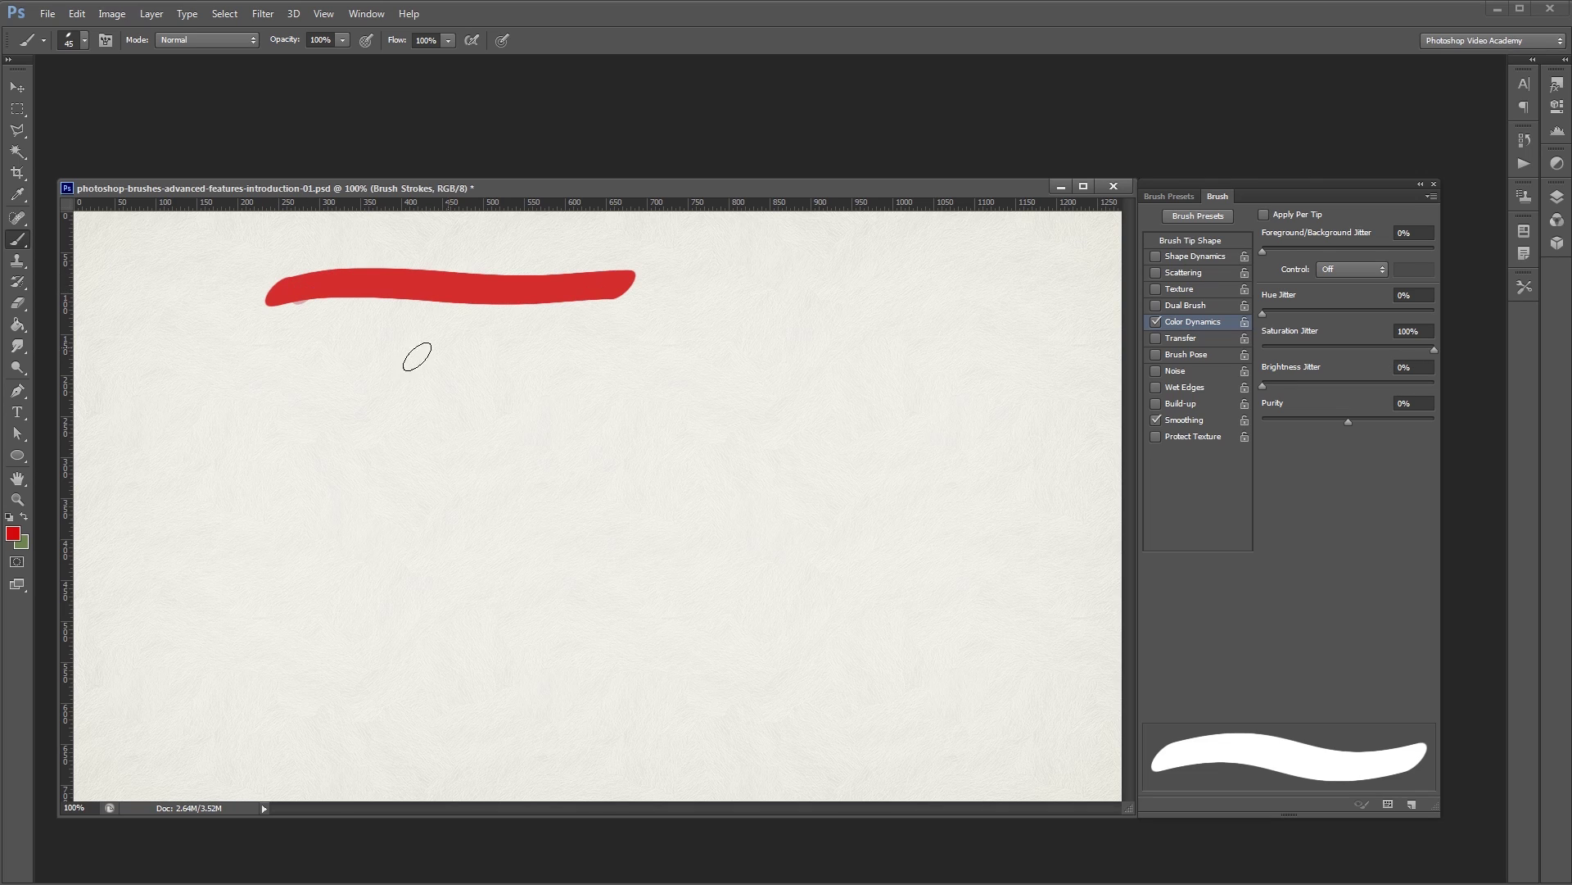
pyautogui.moveTo(309, 370); pyautogui.dragTo(469, 369)
pyautogui.moveTo(578, 365); pyautogui.dragTo(642, 360)
pyautogui.moveTo(312, 451); pyautogui.dragTo(639, 456)
pyautogui.moveTo(286, 540); pyautogui.dragTo(646, 526)
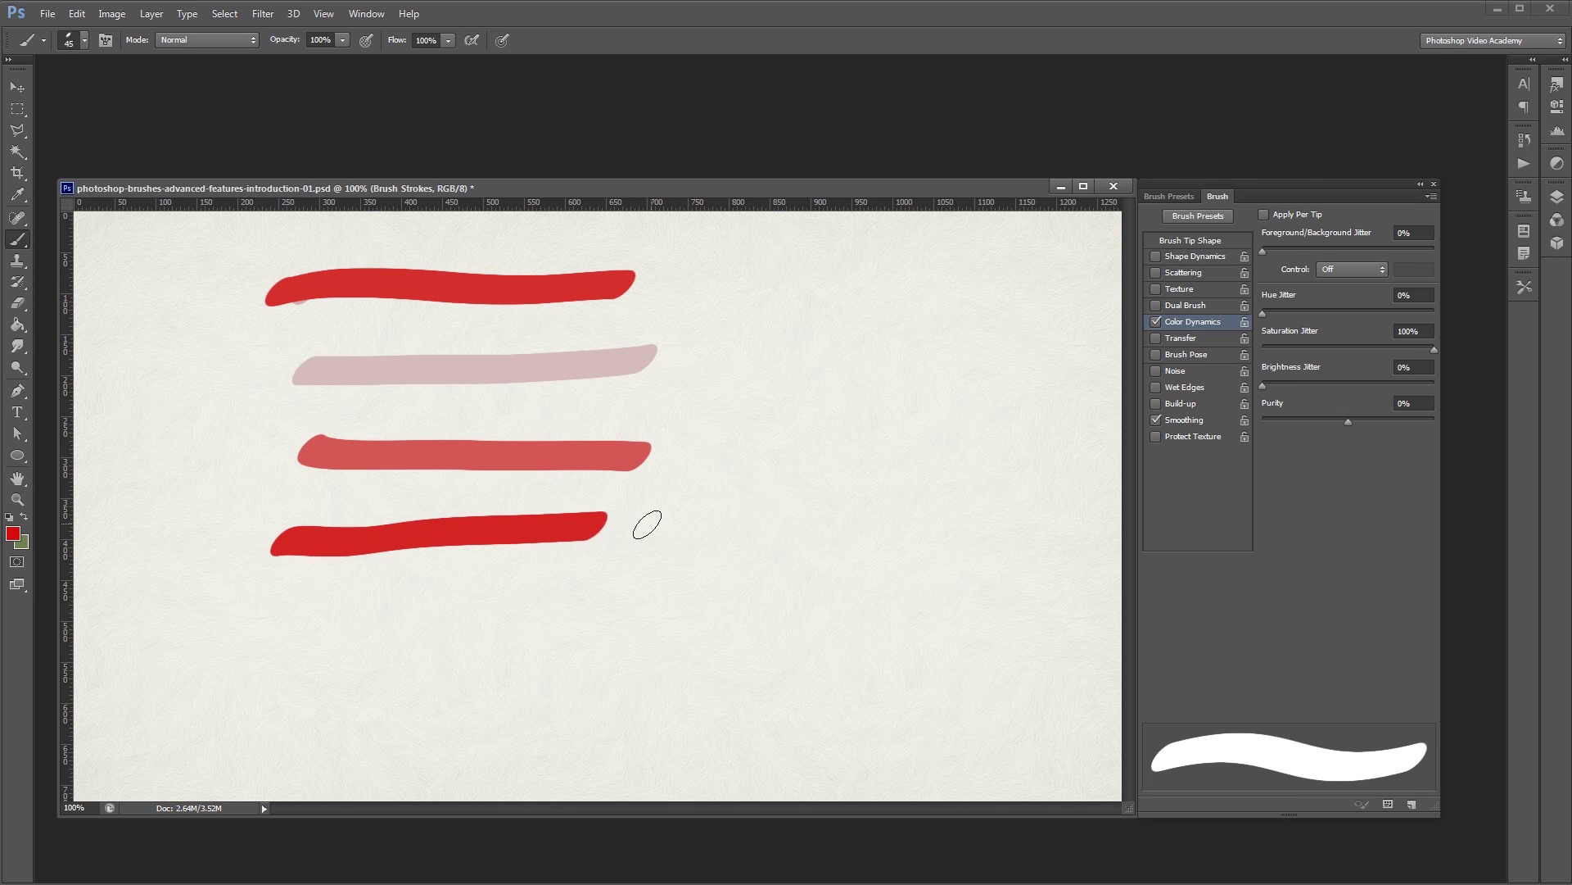
pyautogui.moveTo(279, 612); pyautogui.dragTo(630, 614)
pyautogui.moveTo(285, 692); pyautogui.dragTo(651, 678)
pyautogui.moveTo(741, 313); pyautogui.dragTo(998, 311)
pyautogui.press('F12')
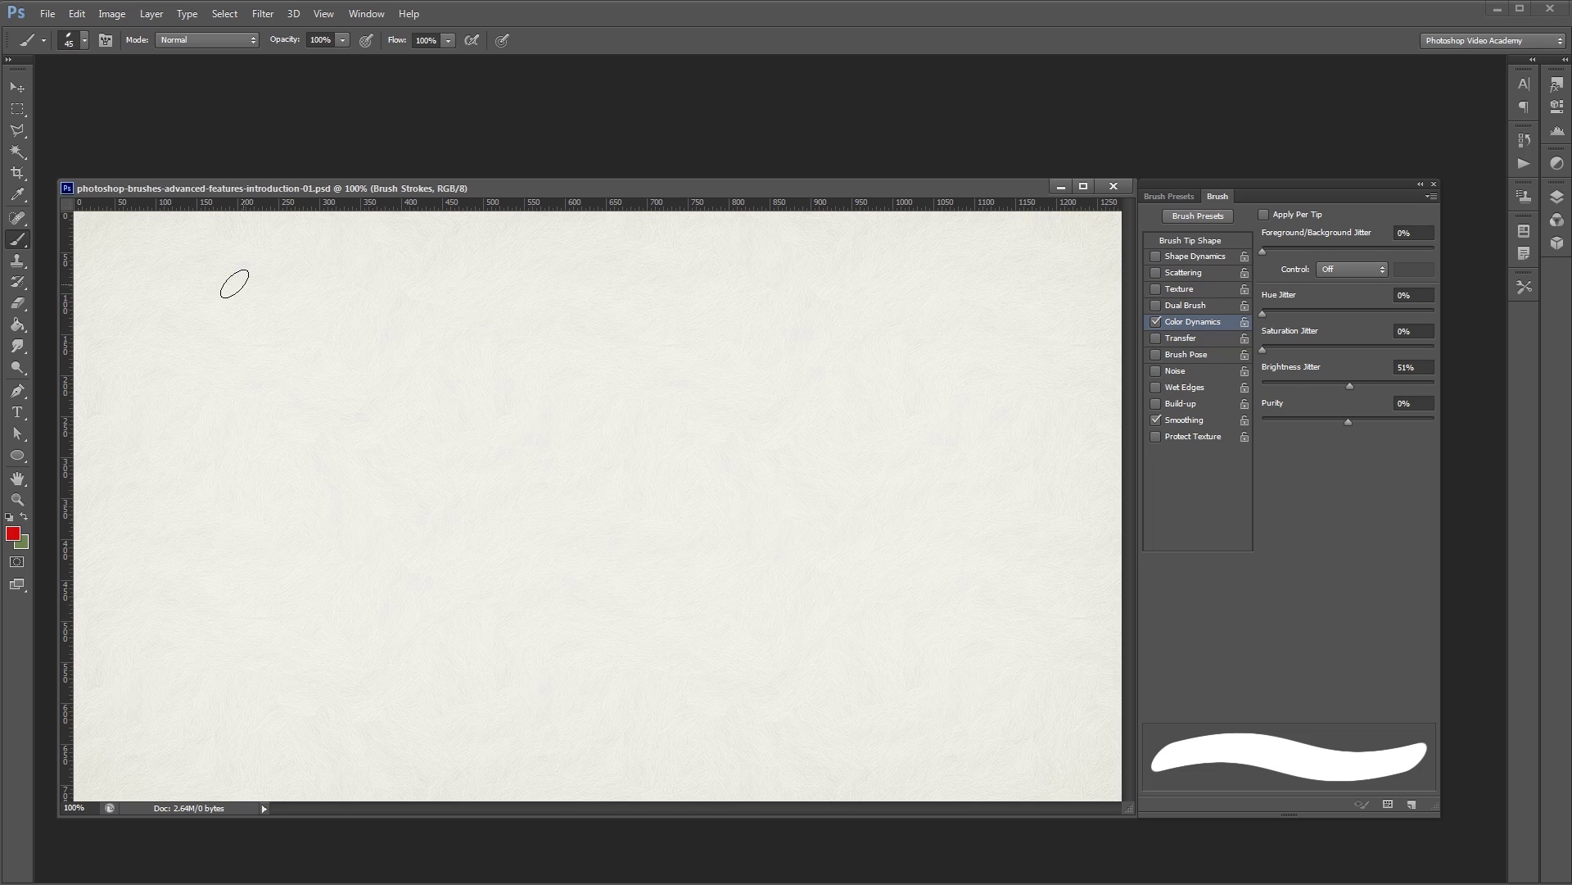
# - Paint six dark-to-bright red test strokes down the left side
pyautogui.moveTo(230, 281); pyautogui.dragTo(610, 291)
pyautogui.moveTo(249, 373); pyautogui.dragTo(594, 362)
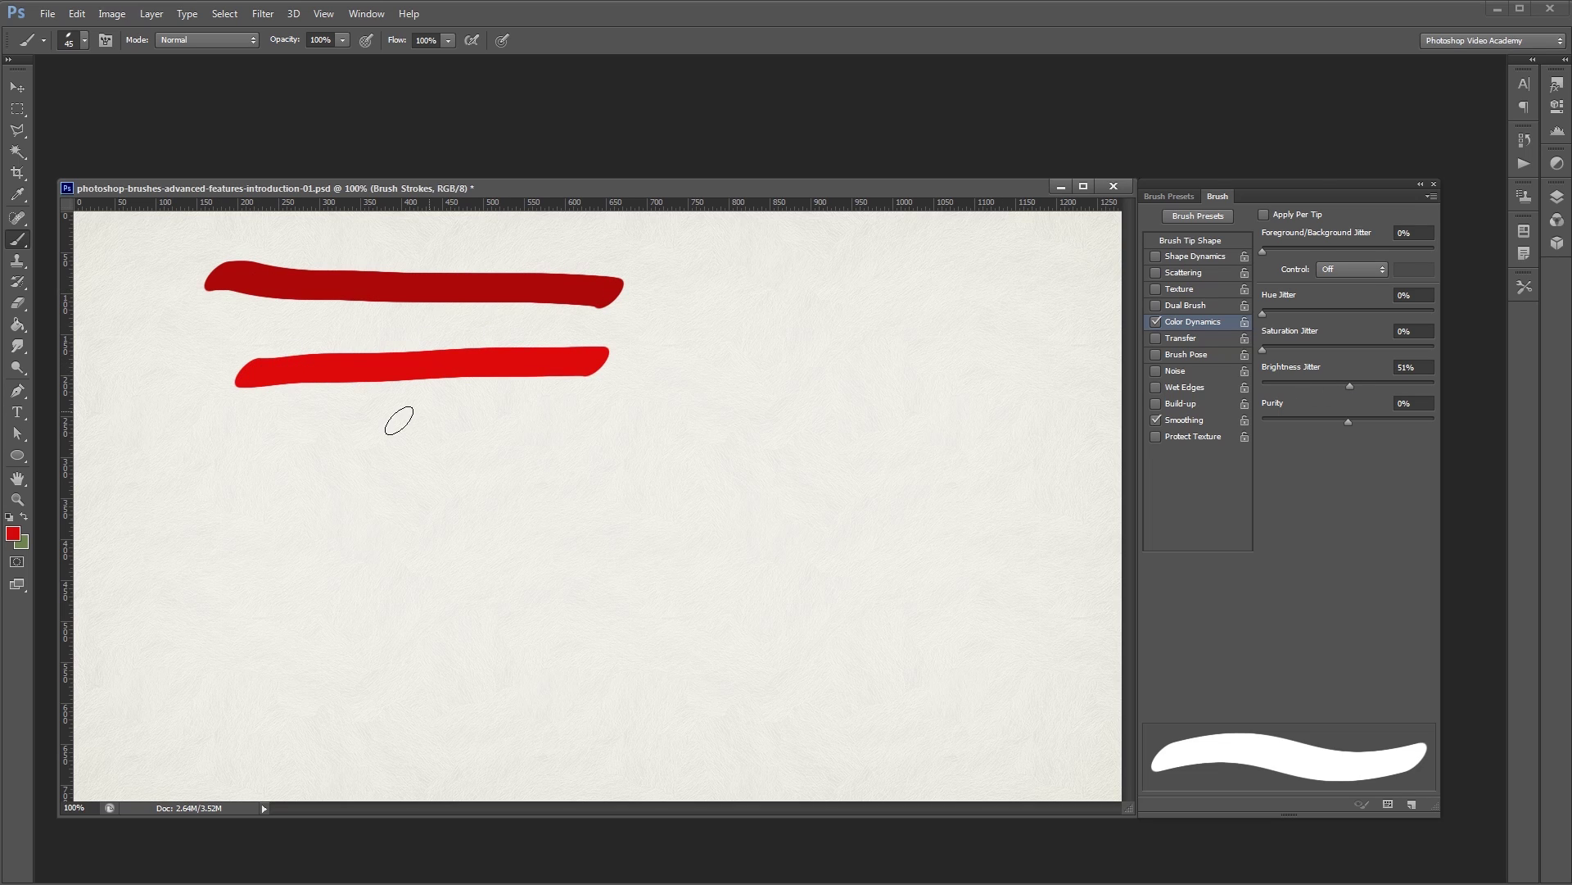
pyautogui.moveTo(221, 457); pyautogui.dragTo(665, 408)
pyautogui.moveTo(272, 531); pyautogui.dragTo(656, 521)
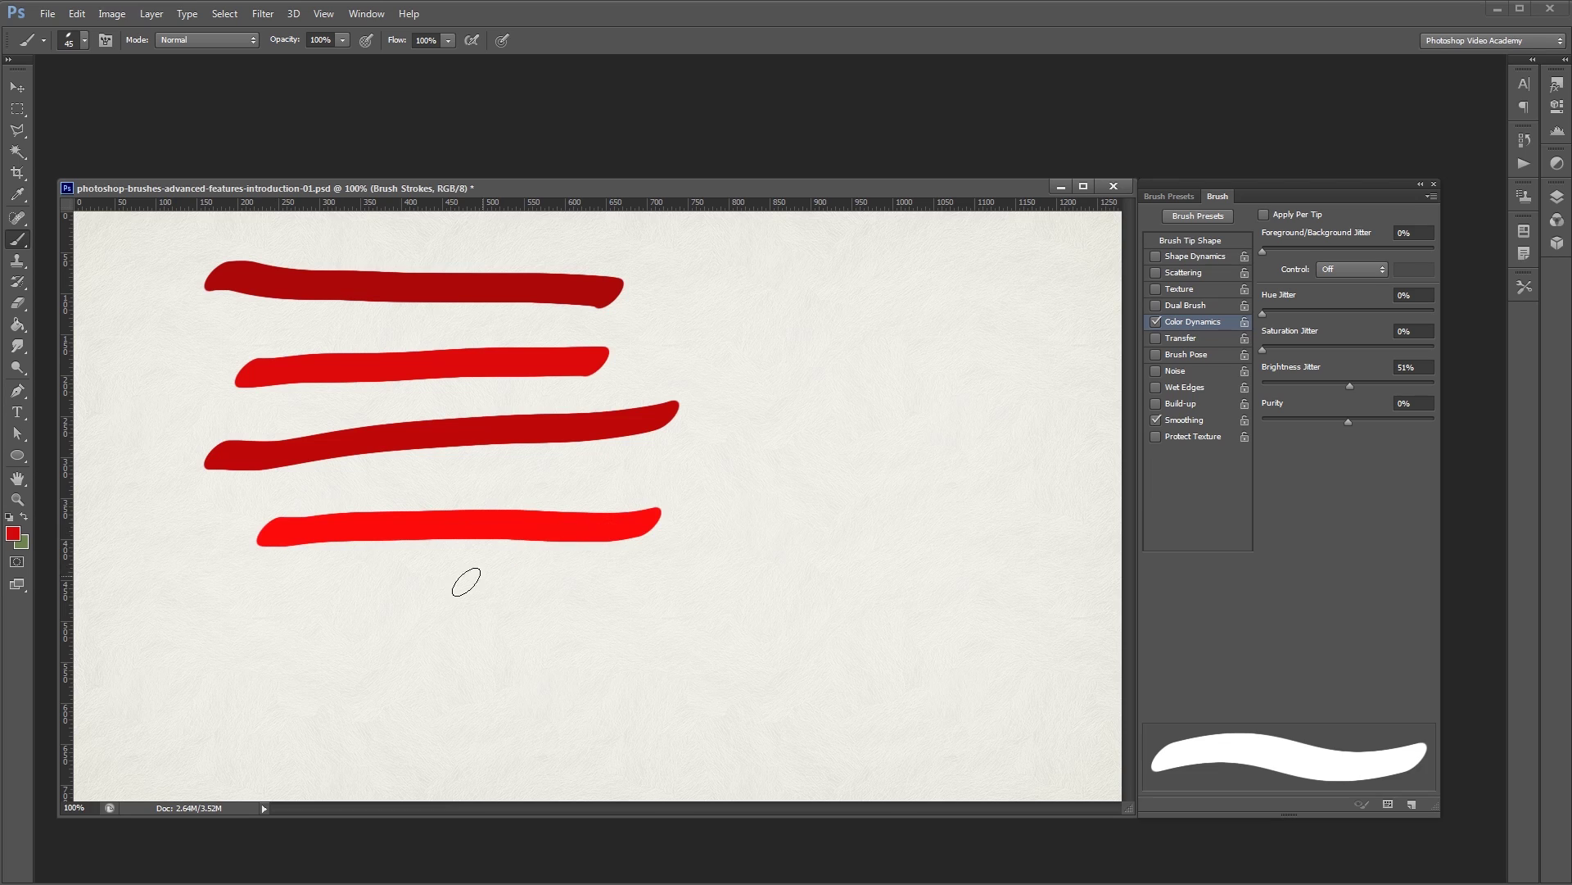
pyautogui.moveTo(303, 610); pyautogui.dragTo(673, 577)
pyautogui.moveTo(253, 686); pyautogui.dragTo(641, 675)
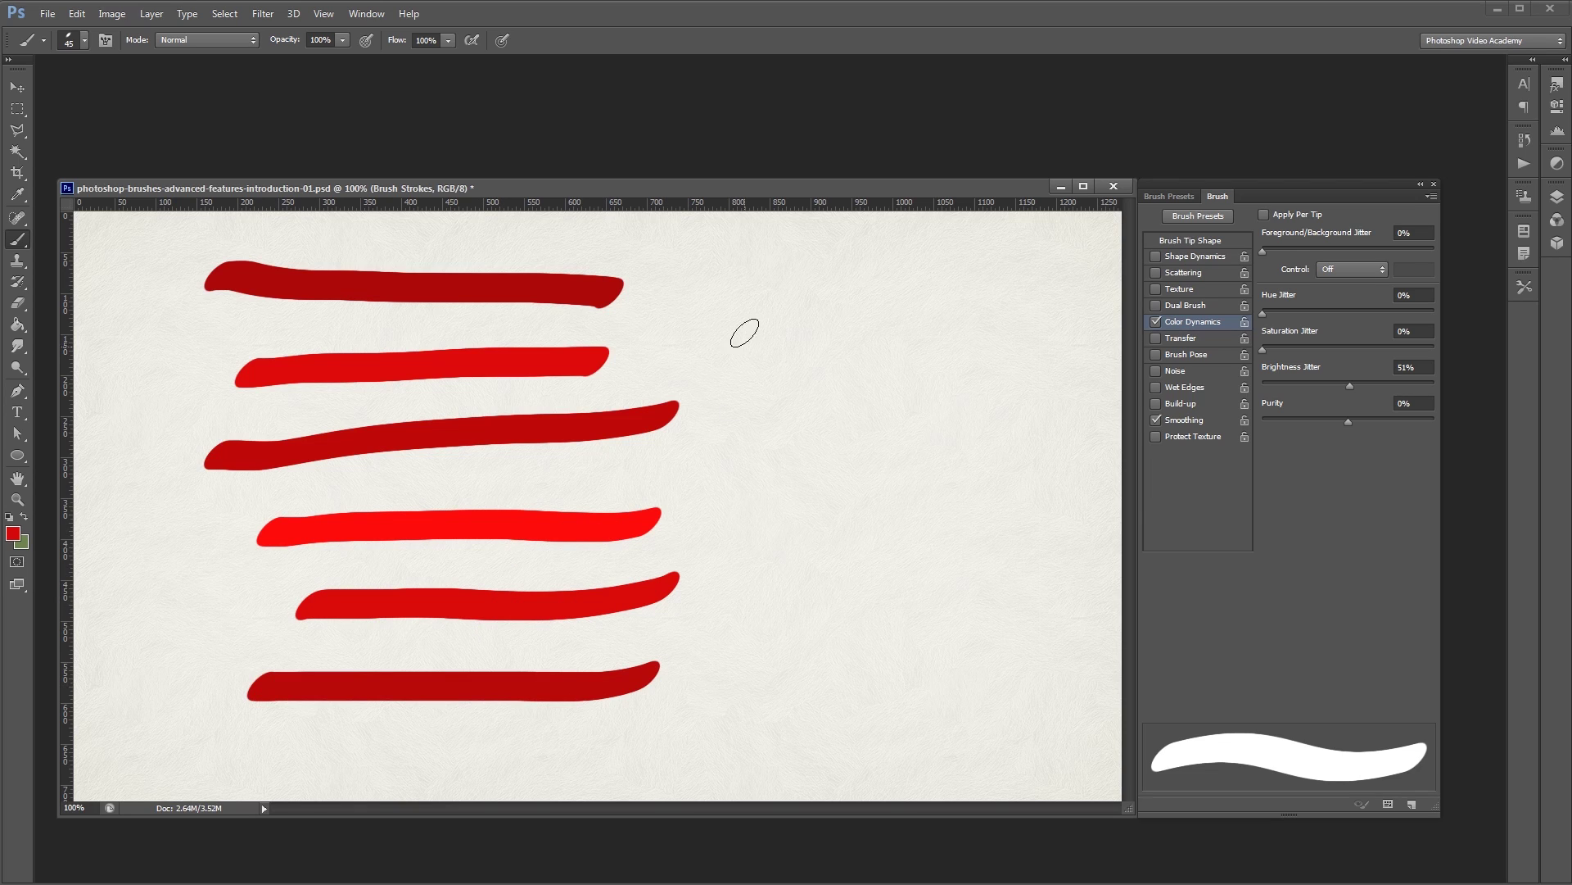
# - Paint five more varied-brightness red strokes on the right, then revert with F12
pyautogui.moveTo(731, 297); pyautogui.dragTo(926, 316)
pyautogui.moveTo(706, 403); pyautogui.dragTo(939, 397)
pyautogui.moveTo(756, 493); pyautogui.dragTo(1036, 489)
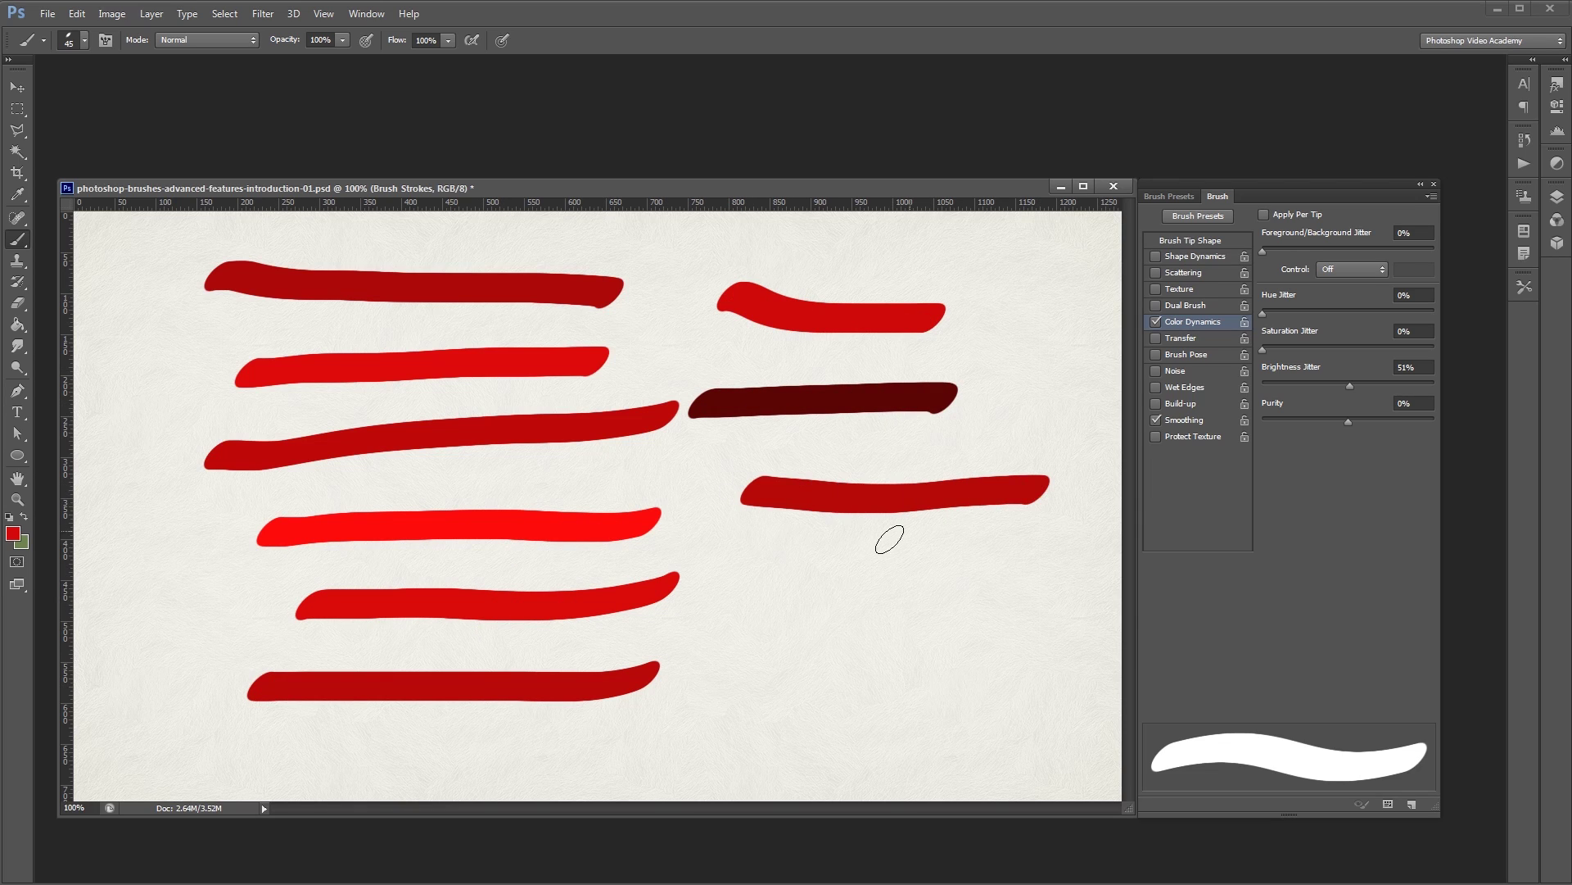
pyautogui.moveTo(801, 574); pyautogui.dragTo(1081, 571)
pyautogui.moveTo(784, 656); pyautogui.dragTo(1051, 665)
pyautogui.press('F12')
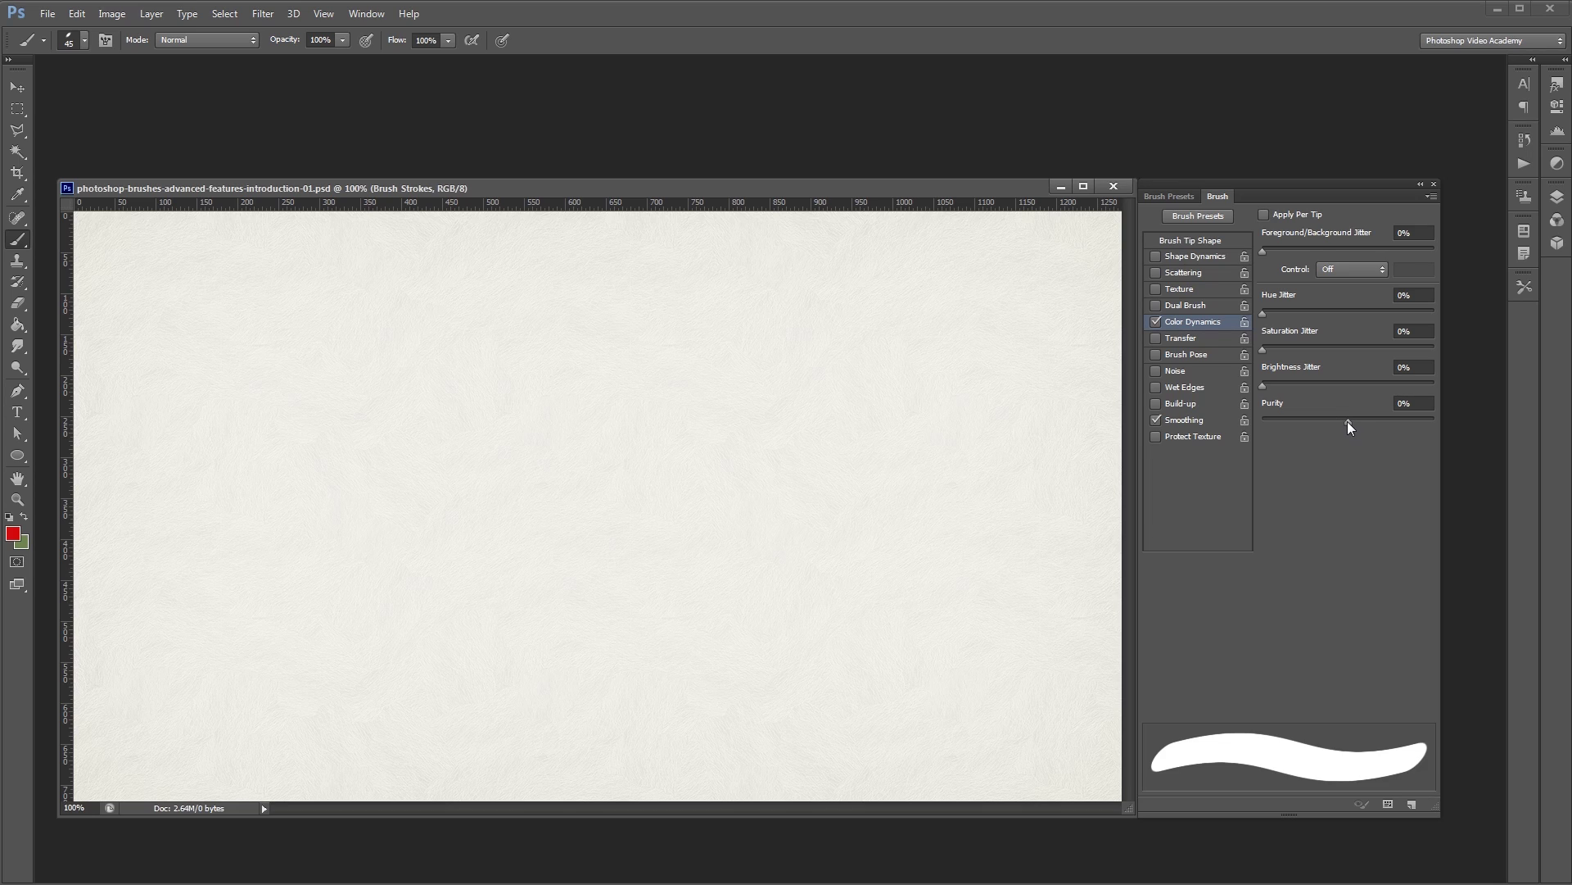
# - Set Purity to -100% and paint five grey strokes on the left
pyautogui.moveTo(1349, 422); pyautogui.dragTo(1333, 420)
pyautogui.moveTo(250, 314); pyautogui.dragTo(507, 291)
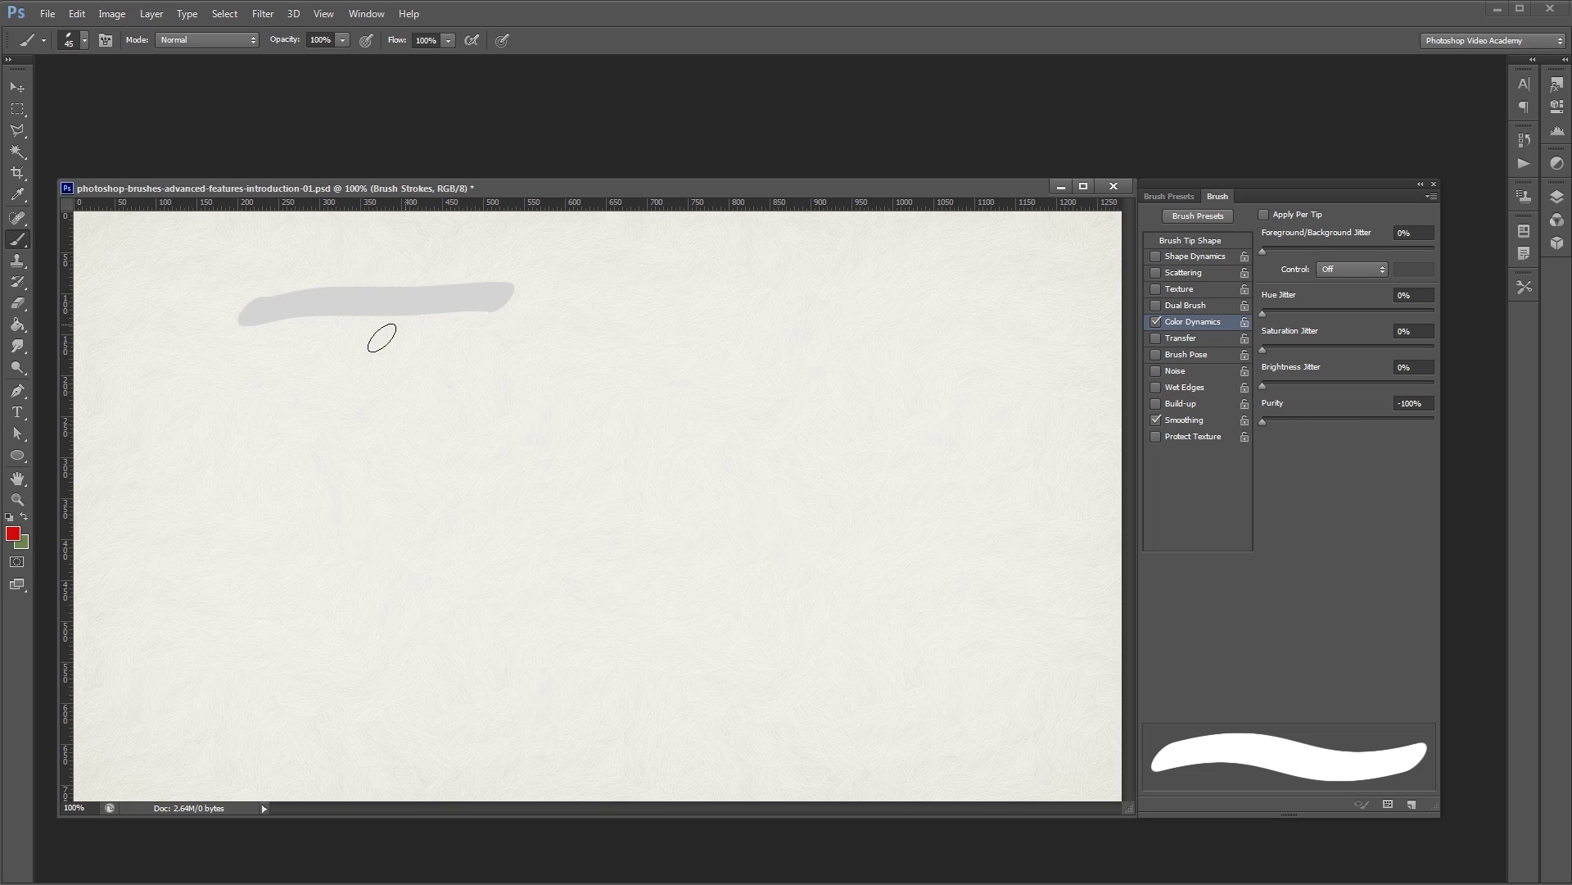
pyautogui.moveTo(252, 426); pyautogui.dragTo(526, 409)
pyautogui.moveTo(290, 518); pyautogui.dragTo(565, 508)
pyautogui.moveTo(298, 598); pyautogui.dragTo(573, 592)
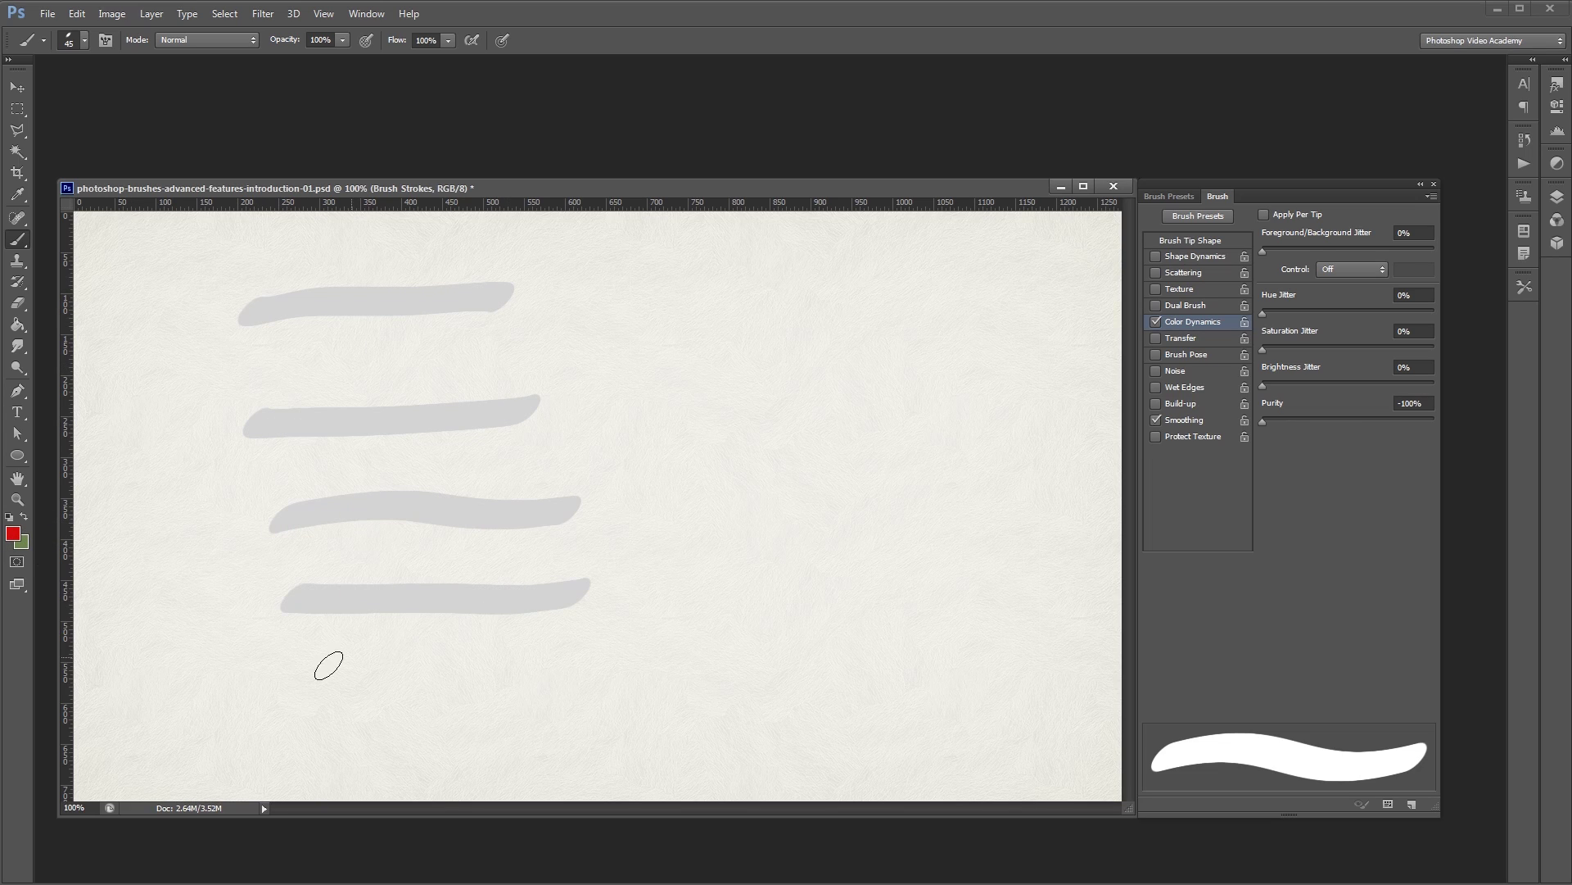
pyautogui.moveTo(310, 684); pyautogui.dragTo(566, 671)
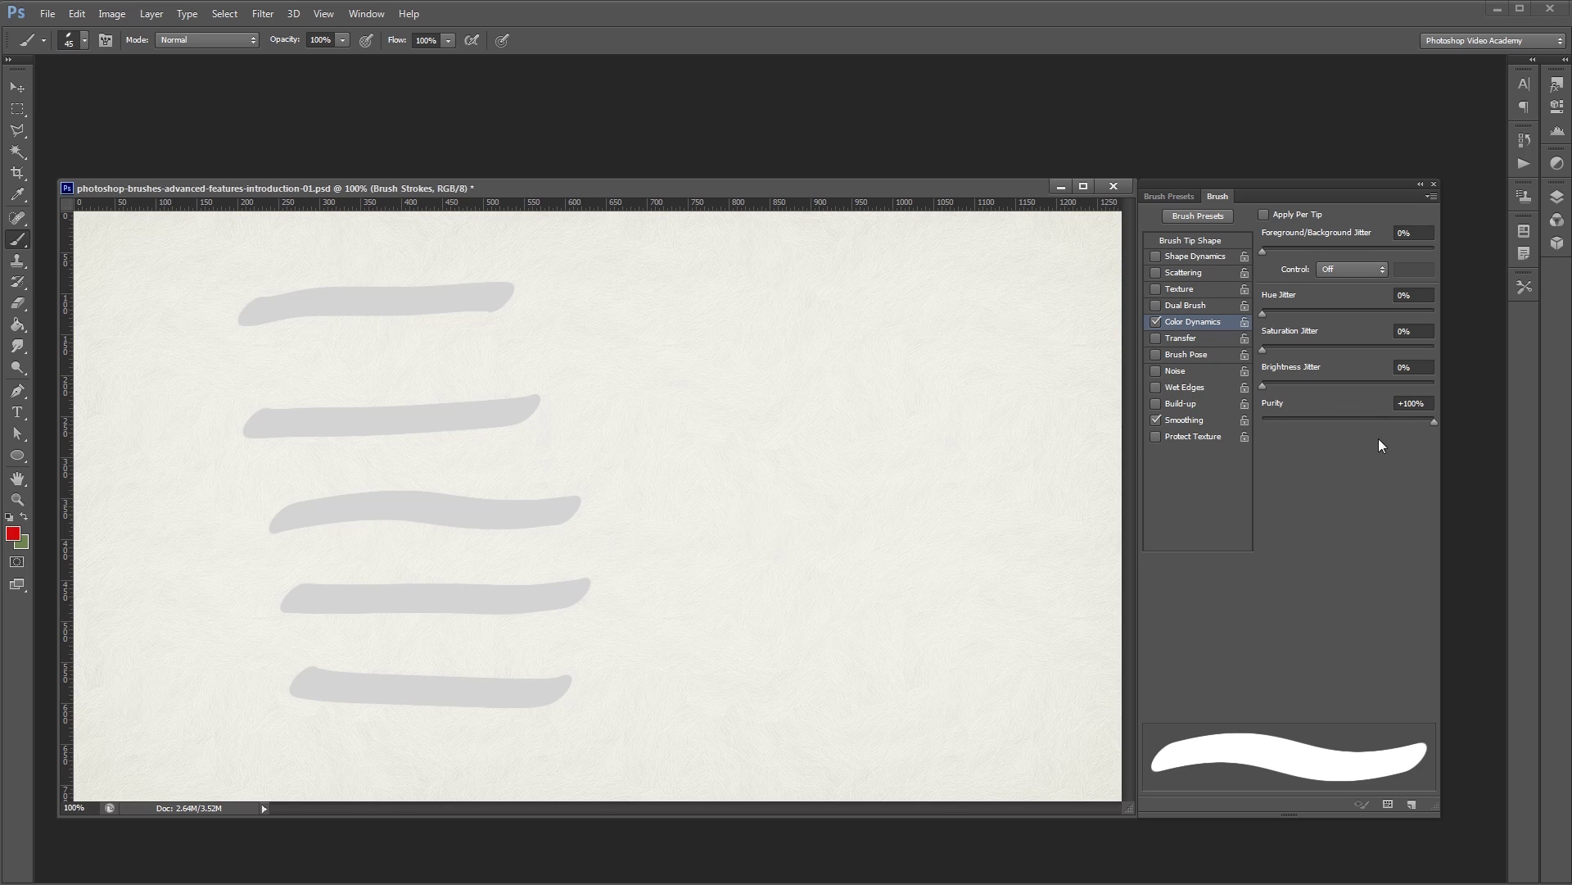
# - Paint six vivid red strokes on the right, then raise Saturation Jitter to 100%
pyautogui.moveTo(702, 282); pyautogui.dragTo(950, 310)
pyautogui.moveTo(729, 385); pyautogui.dragTo(954, 383)
pyautogui.moveTo(739, 473); pyautogui.dragTo(992, 477)
pyautogui.moveTo(741, 553); pyautogui.dragTo(991, 559)
pyautogui.moveTo(747, 647); pyautogui.dragTo(971, 649)
pyautogui.moveTo(721, 724); pyautogui.dragTo(987, 747)
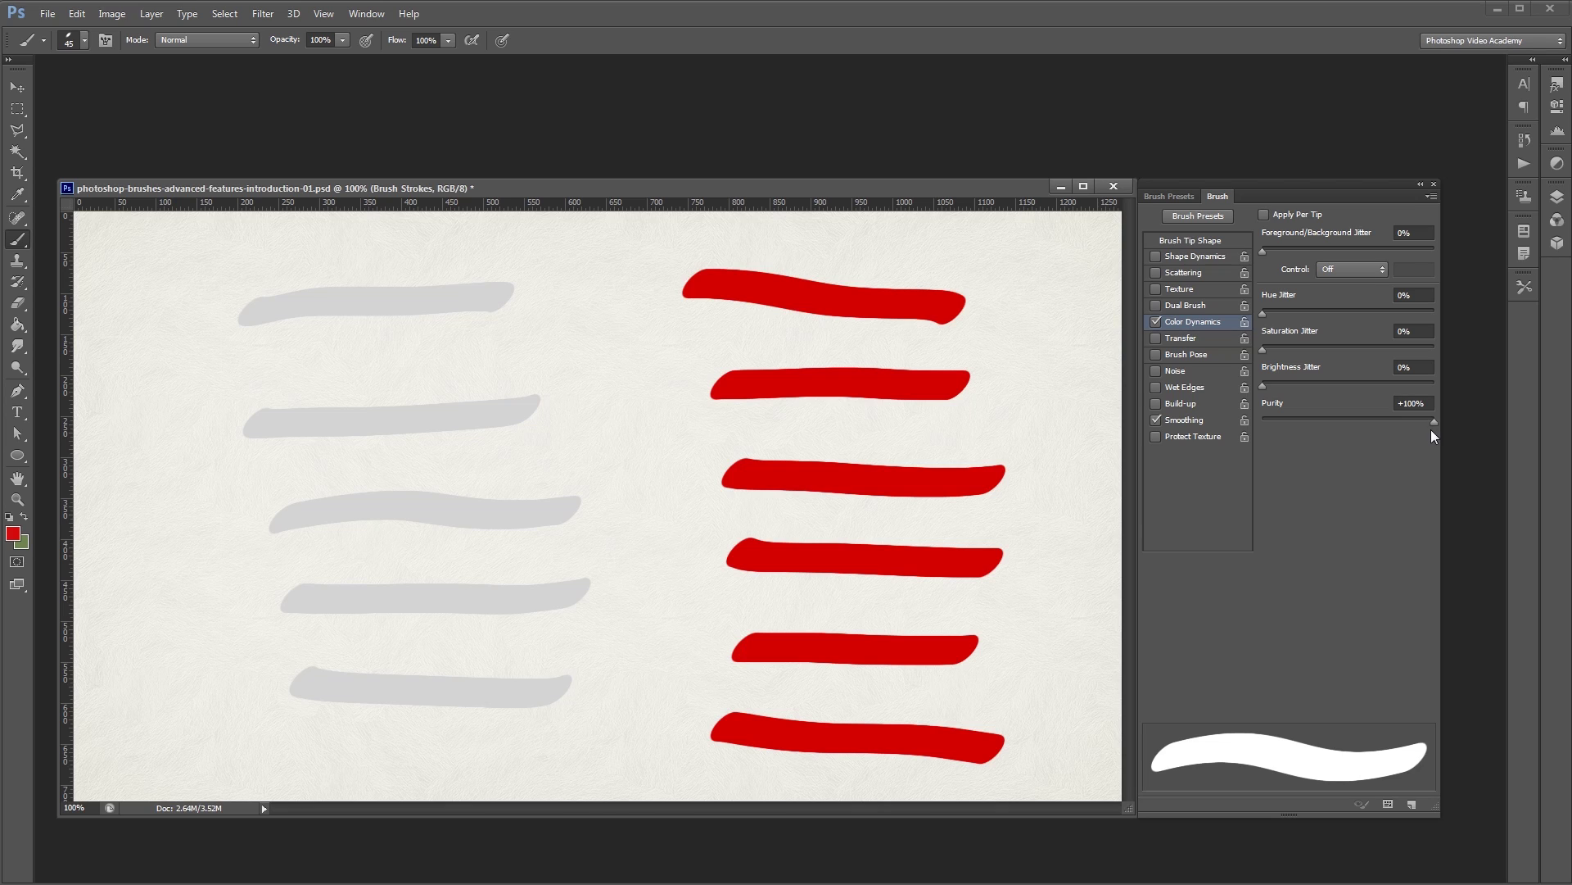
pyautogui.moveTo(1267, 347); pyautogui.dragTo(1328, 355)
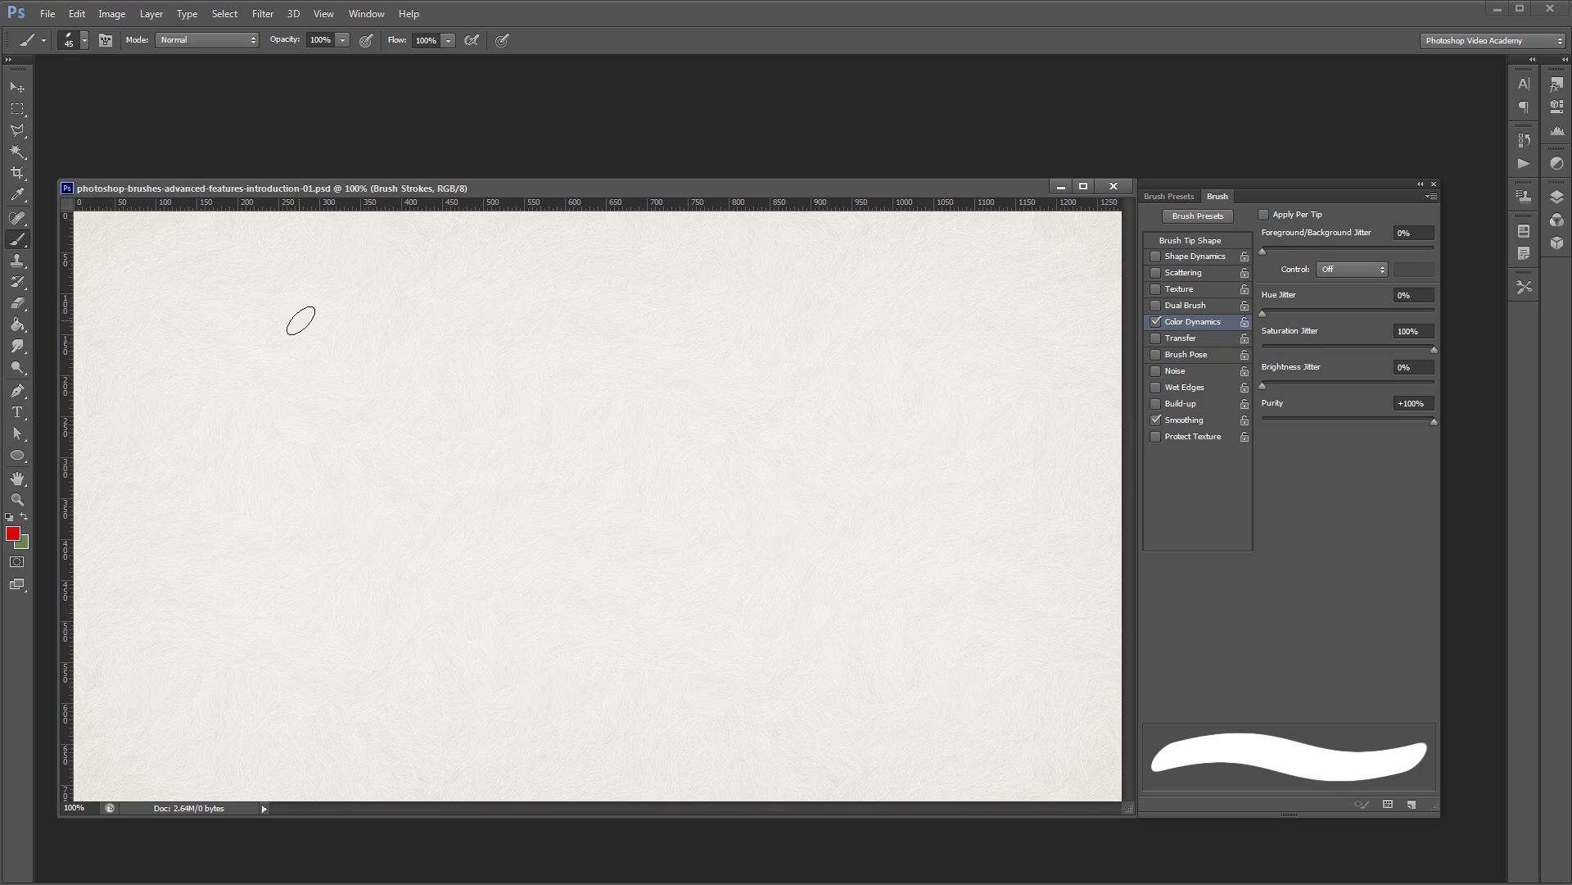
# - Paint five vivid red strokes on the left, then lower Purity from +48% toward 0%
pyautogui.moveTo(293, 323); pyautogui.dragTo(563, 303)
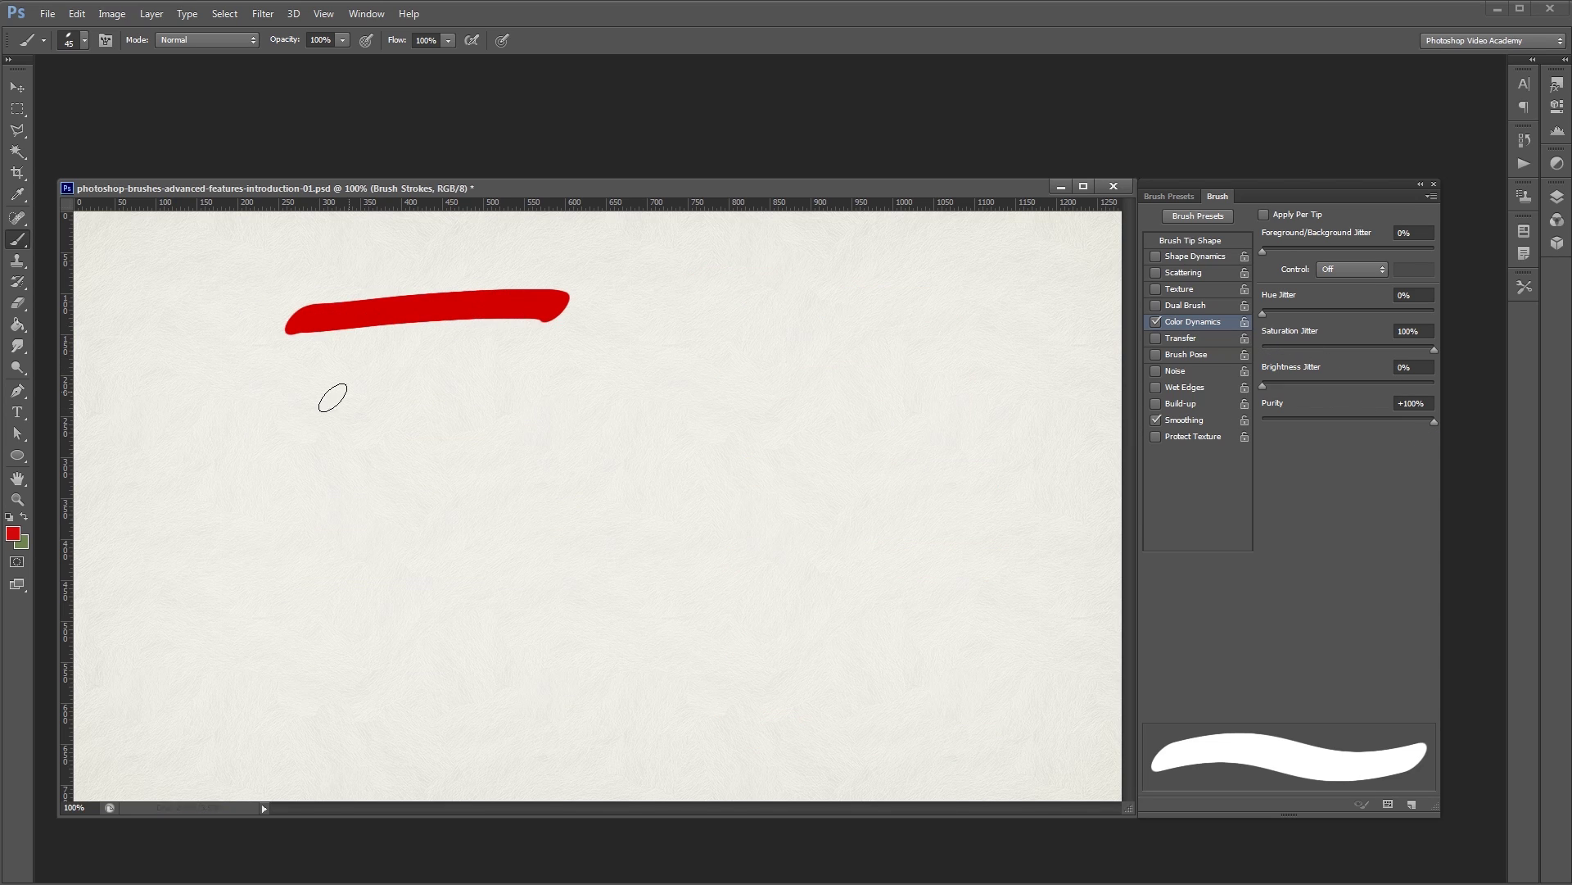
pyautogui.moveTo(311, 410); pyautogui.dragTo(587, 384)
pyautogui.moveTo(291, 477); pyautogui.dragTo(597, 463)
pyautogui.moveTo(270, 563); pyautogui.dragTo(612, 550)
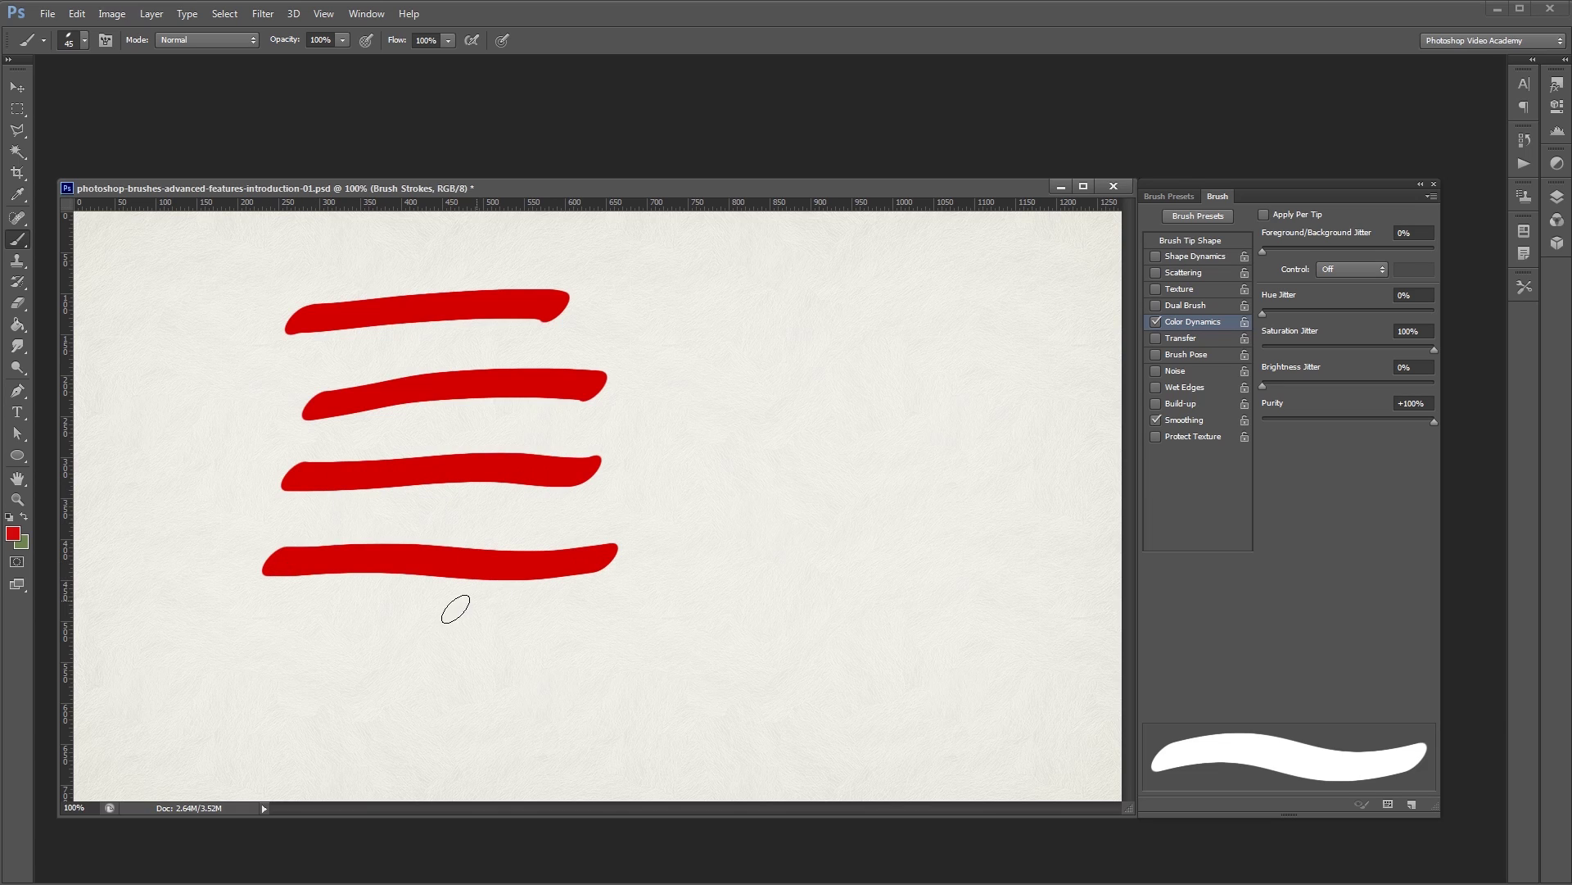
pyautogui.moveTo(309, 647); pyautogui.dragTo(606, 630)
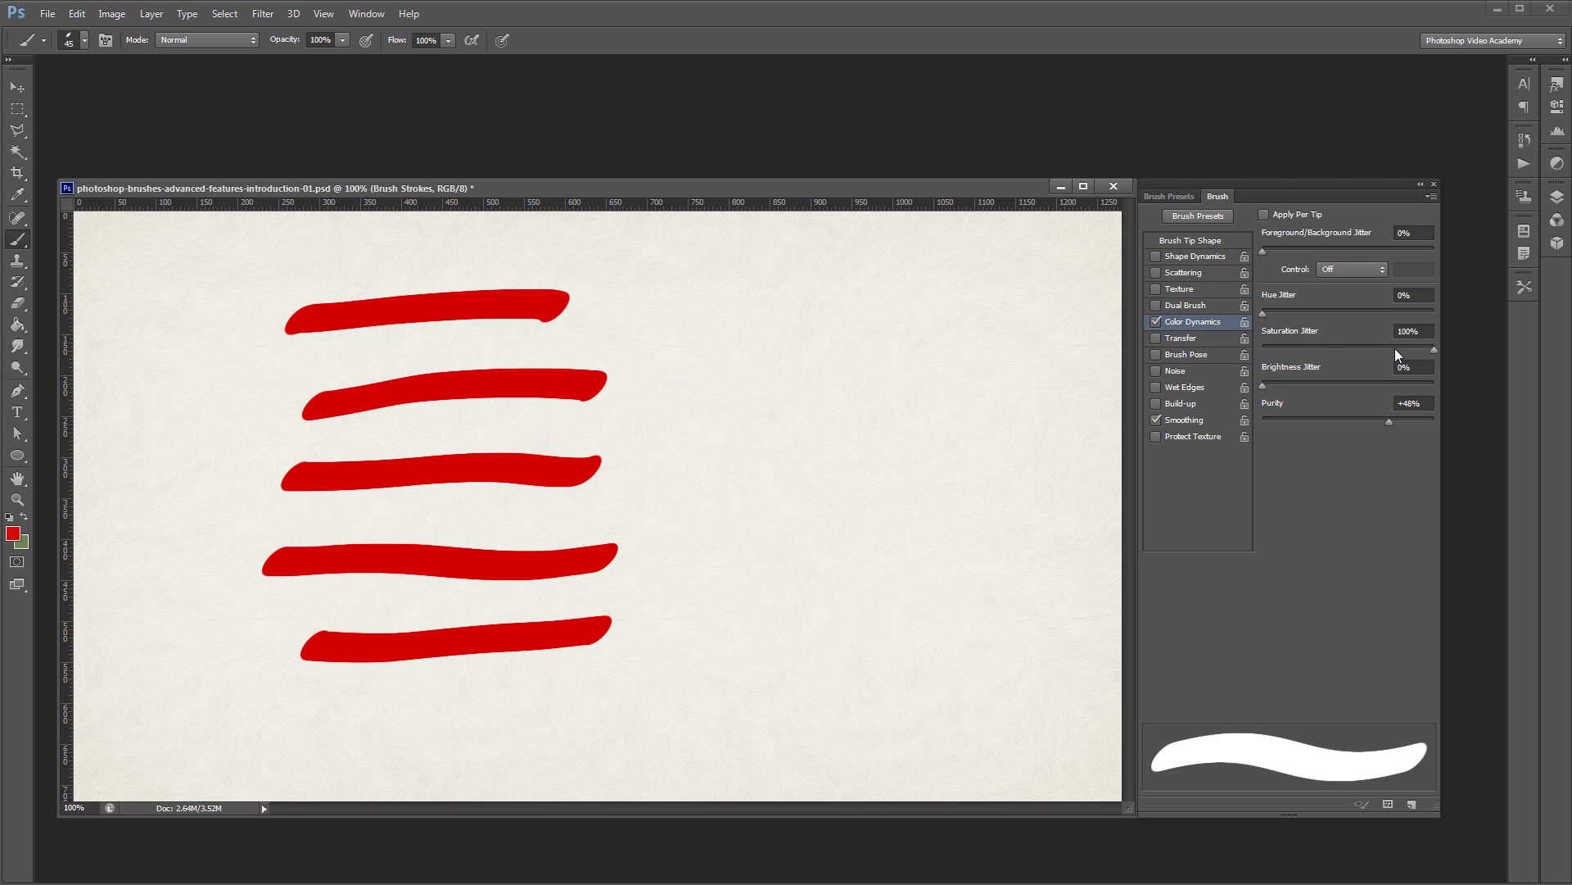
pyautogui.moveTo(1391, 420); pyautogui.dragTo(1343, 423)
pyautogui.moveTo(1353, 355); pyautogui.dragTo(1349, 356)
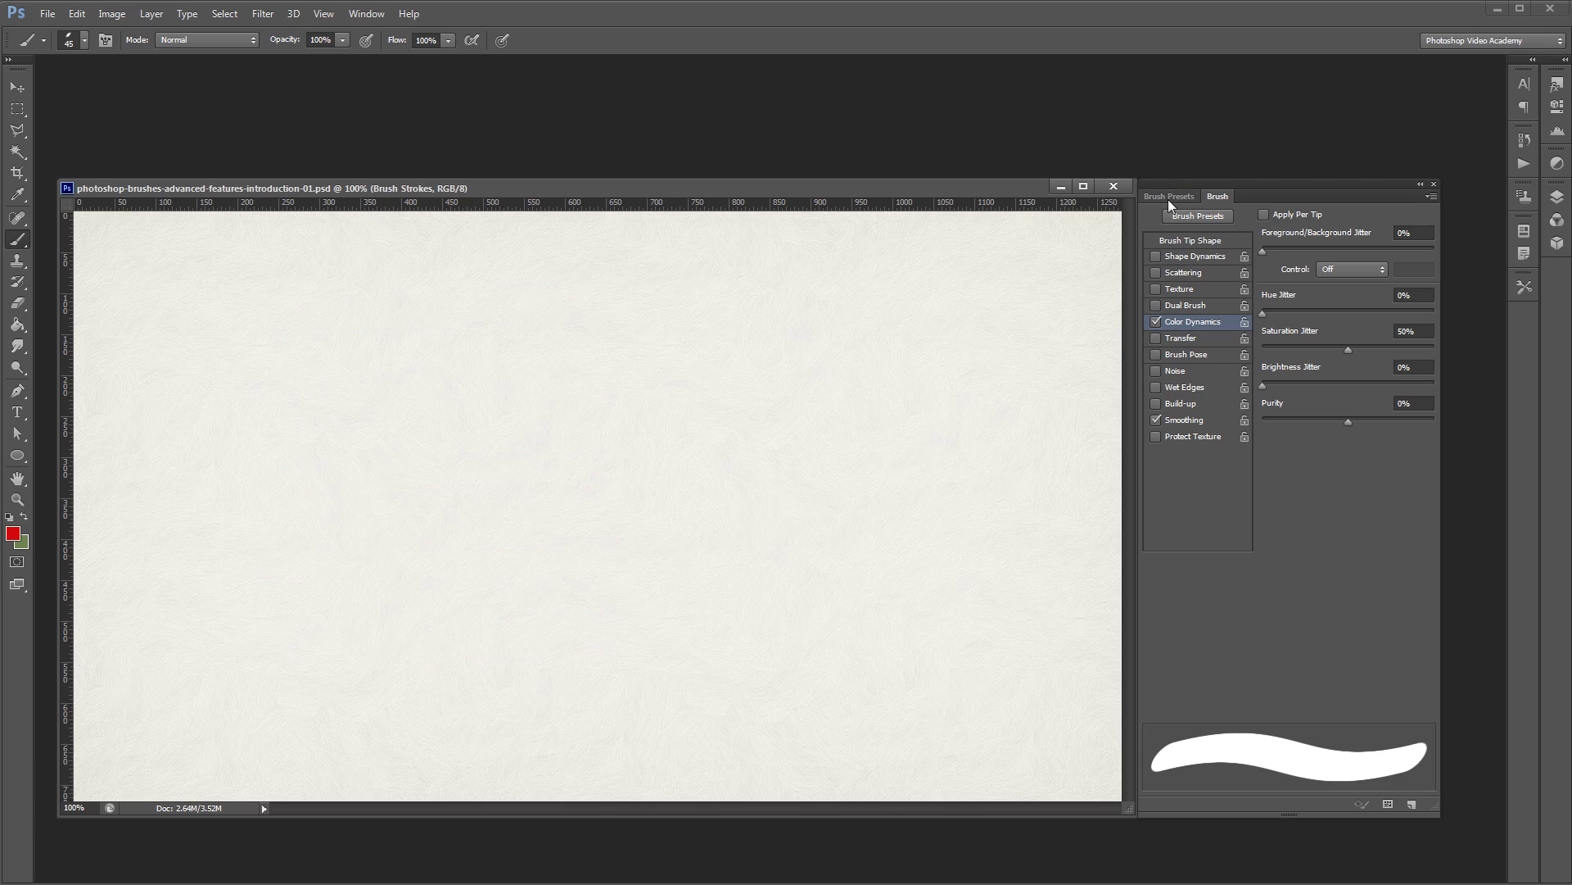
# - Pick the Grass Brush preset, make green the foreground, and paint a wide grass band
pyautogui.click(1170, 196)
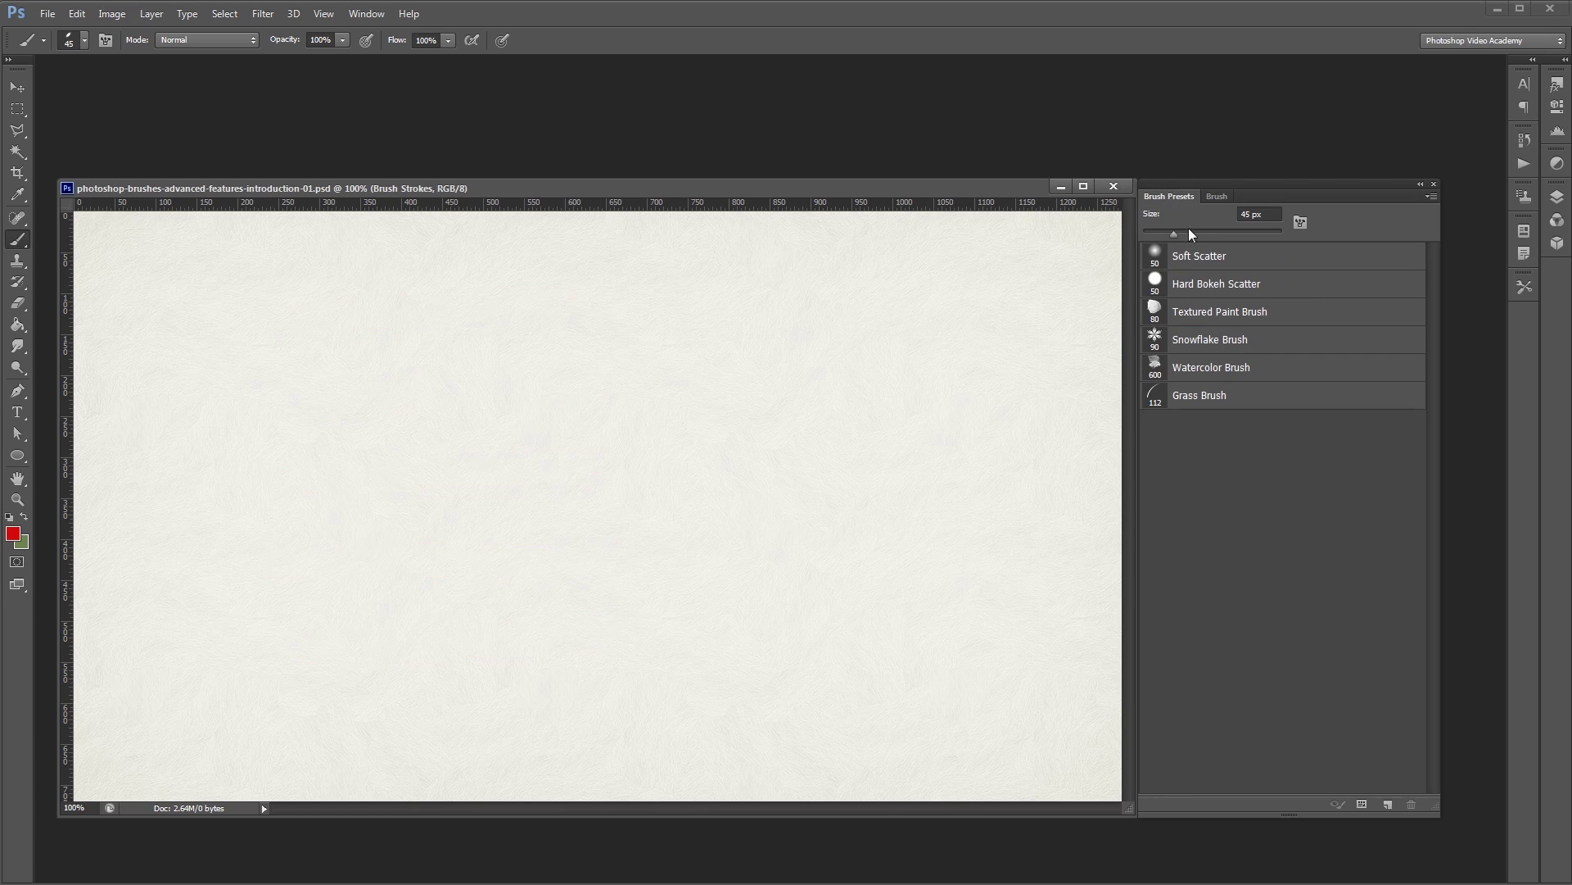
pyautogui.click(1214, 395)
pyautogui.click(1218, 197)
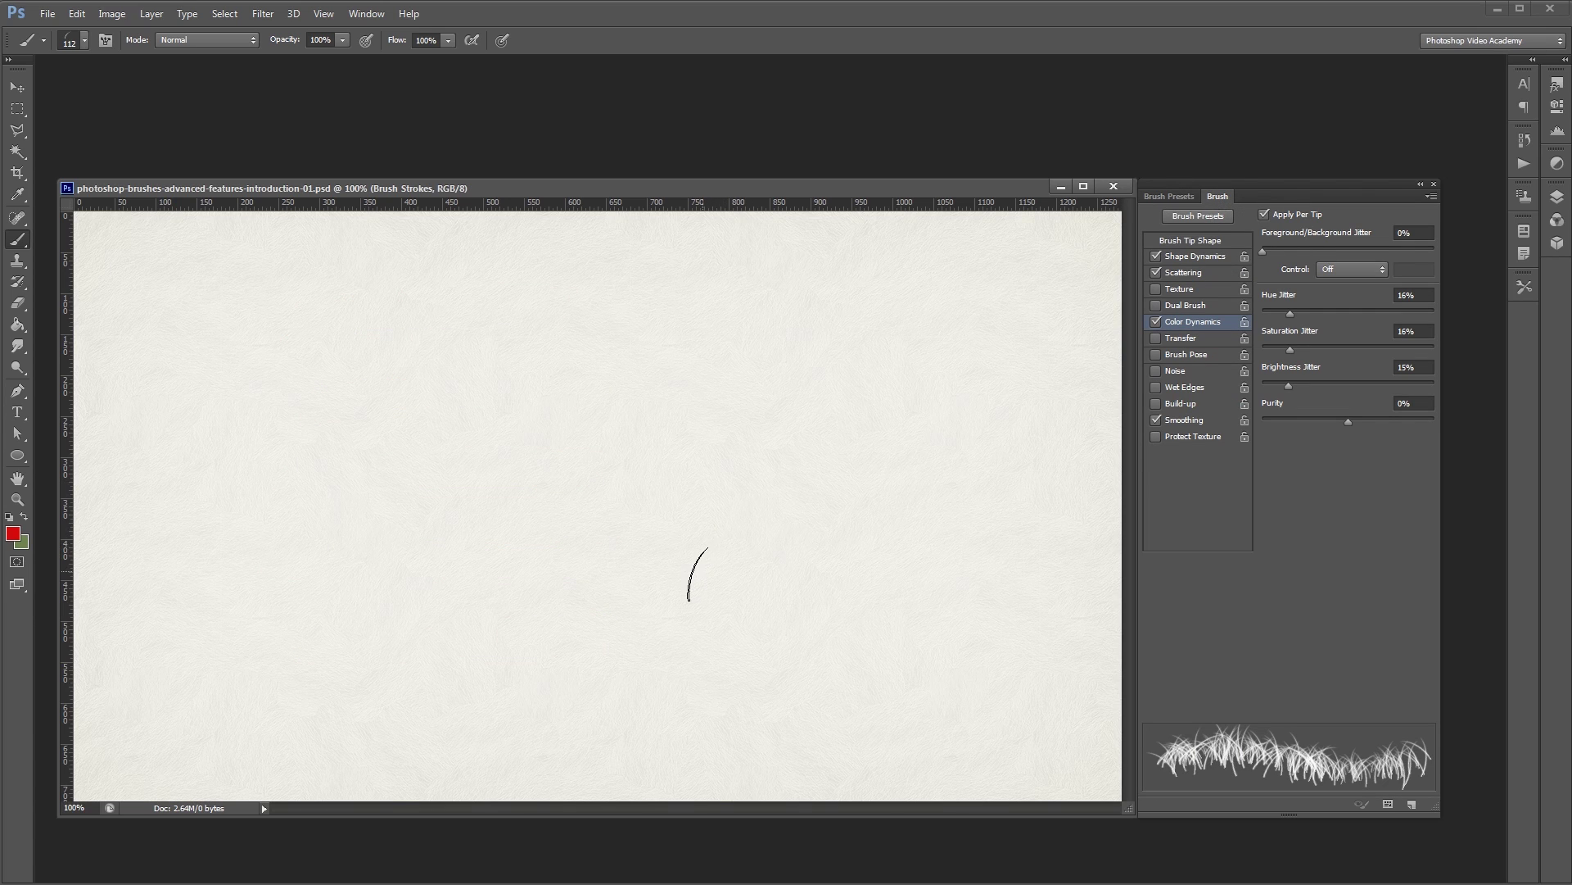
pyautogui.press('x')
pyautogui.moveTo(1014, 582)
pyautogui.mouseDown()
pyautogui.moveTo(495, 612)
pyautogui.moveTo(116, 564)
pyautogui.moveTo(1043, 558)
pyautogui.moveTo(1065, 570)
pyautogui.moveTo(644, 590)
pyautogui.moveTo(79, 570)
pyautogui.moveTo(805, 549)
pyautogui.moveTo(1143, 567)
pyautogui.moveTo(7, 587)
pyautogui.moveTo(1122, 565)
pyautogui.mouseUp()
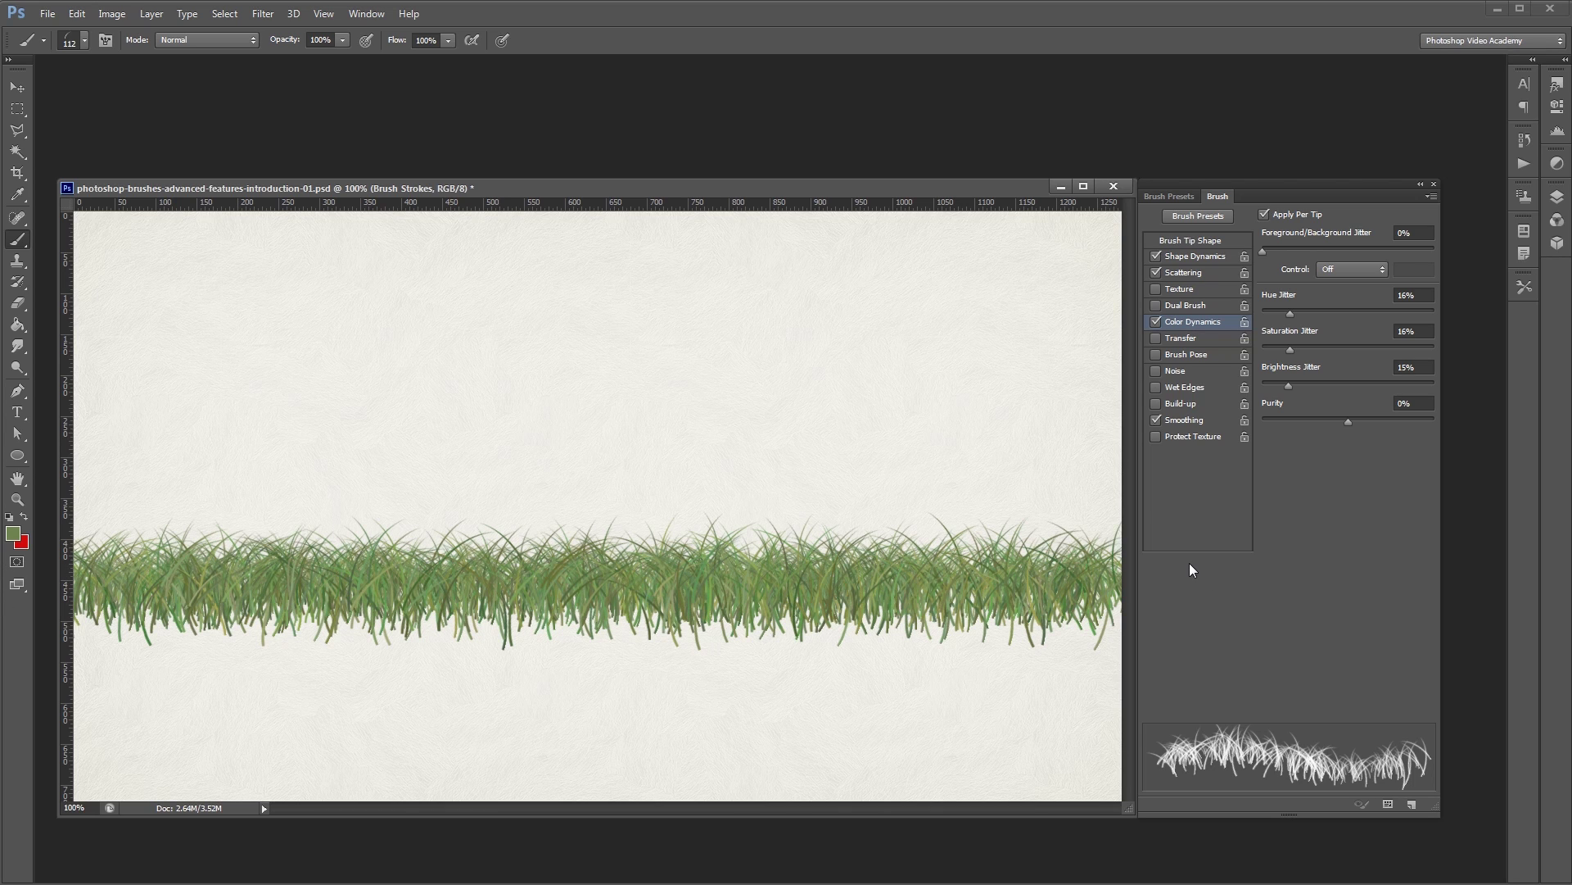